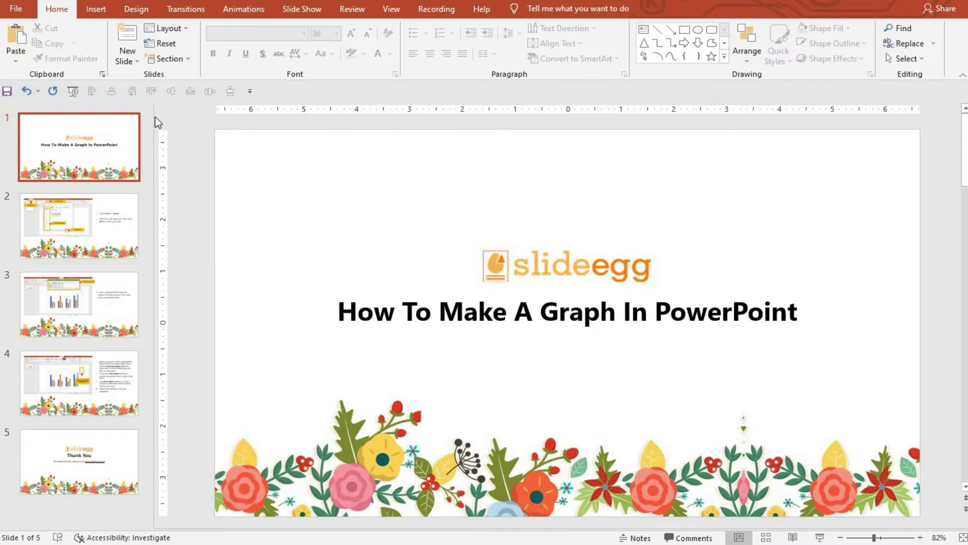
Insert a new blank-layout slide 2 right after the title slide.
left_click(125, 59)
left_click(150, 243)
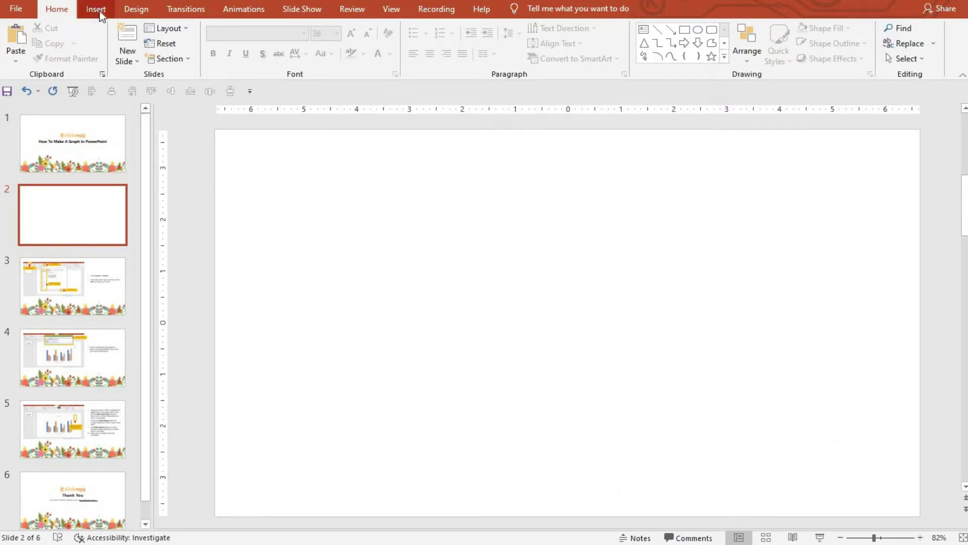
left_click(97, 10)
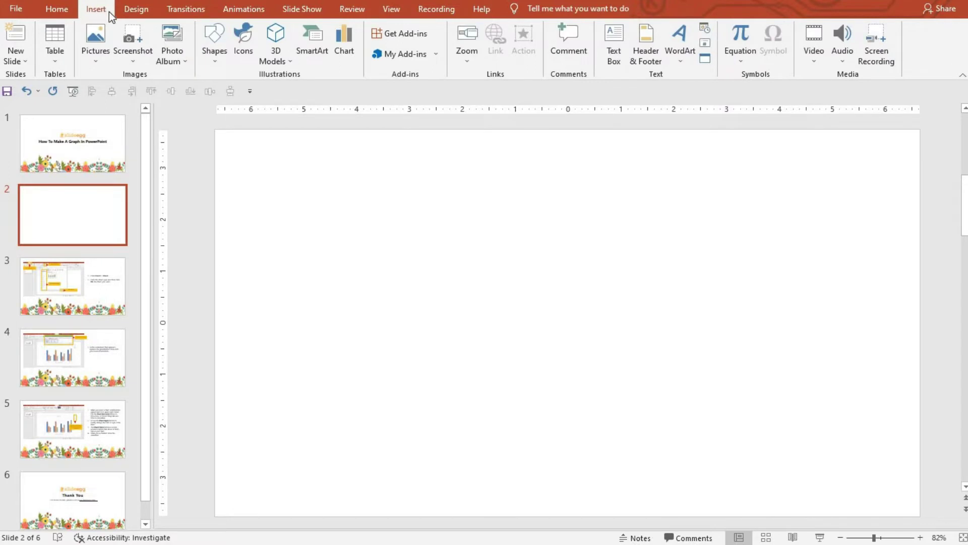
Open Insert Chart and preview the Line, Pie, Area, Map, Stock and Radar chart types.
left_click(343, 41)
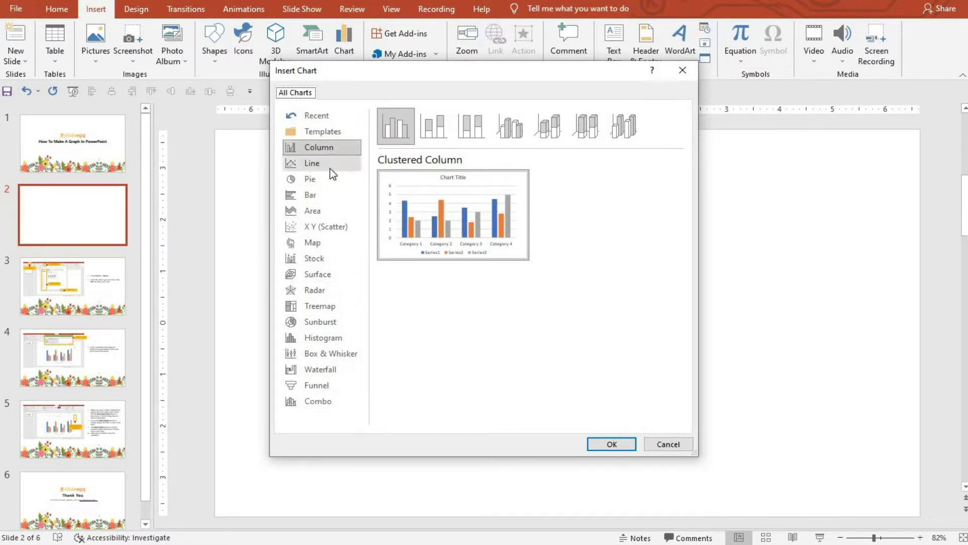
left_click(330, 168)
left_click(322, 180)
left_click(326, 212)
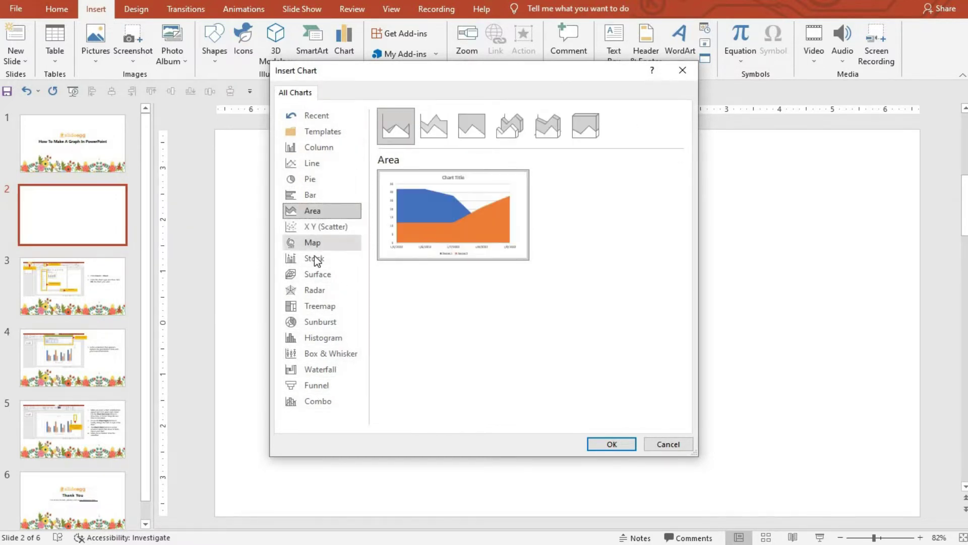
left_click(316, 244)
left_click(313, 257)
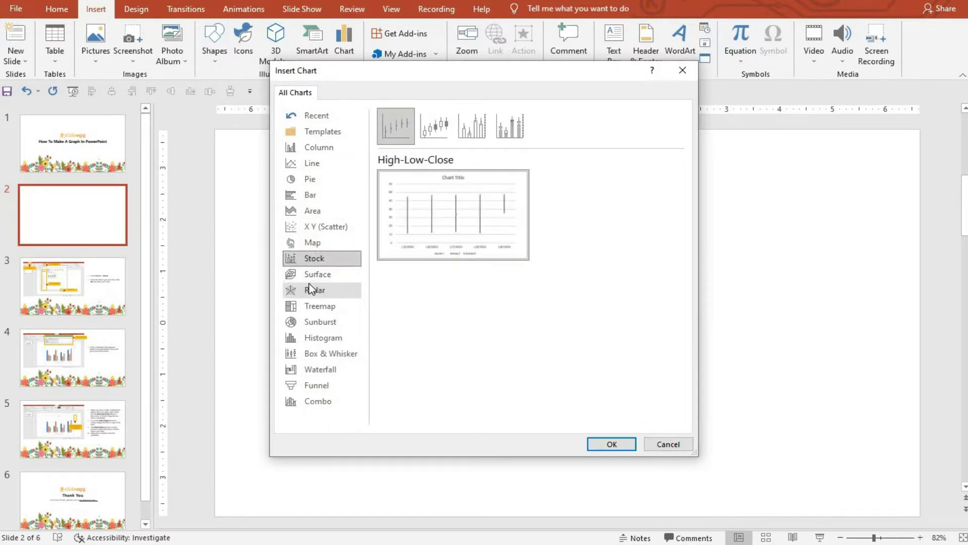
left_click(312, 288)
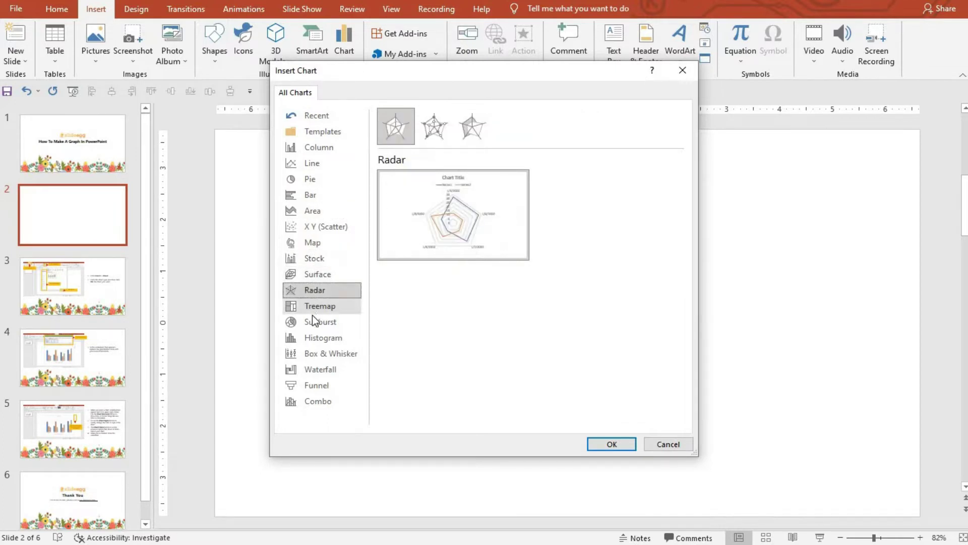
Compare the stacked and 3-D column variants, then select Clustered Column.
left_click(310, 148)
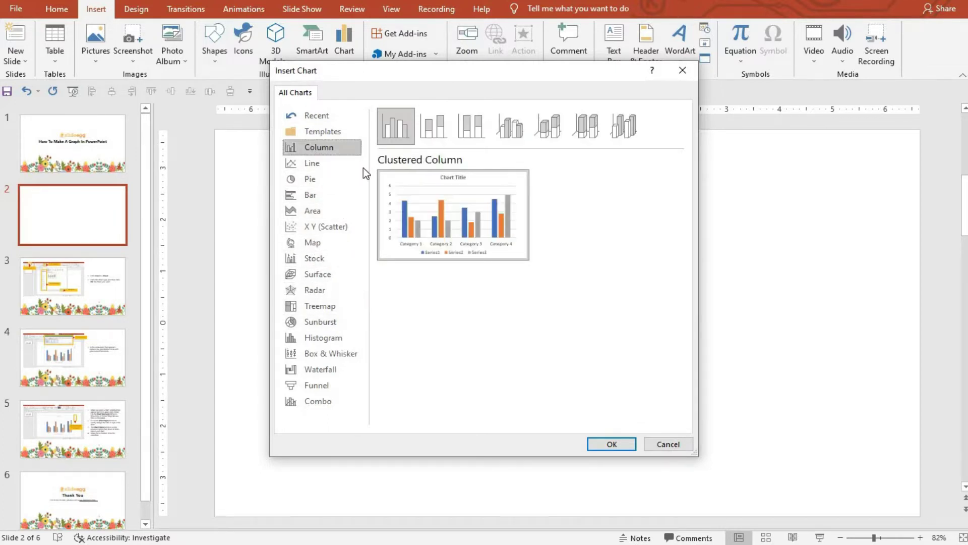
left_click(443, 129)
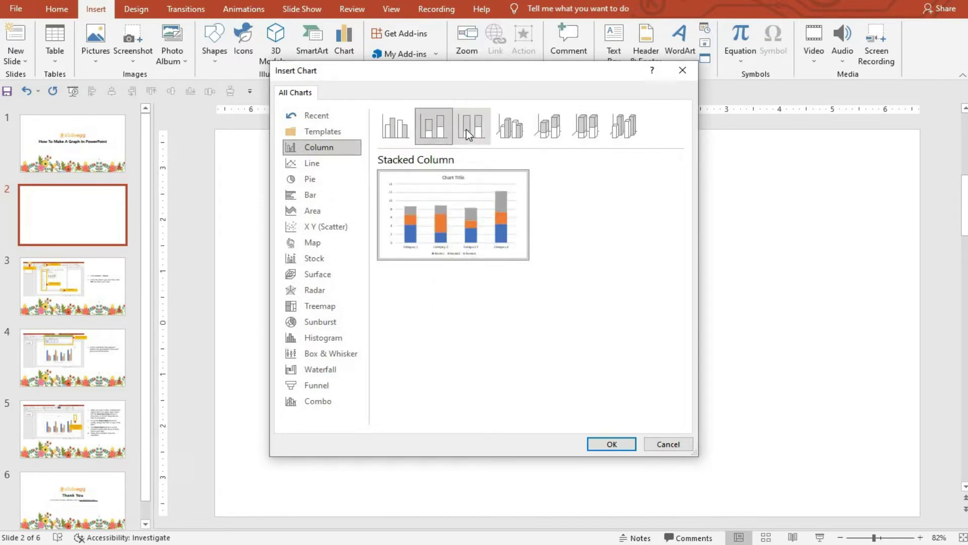
left_click(471, 129)
left_click(508, 129)
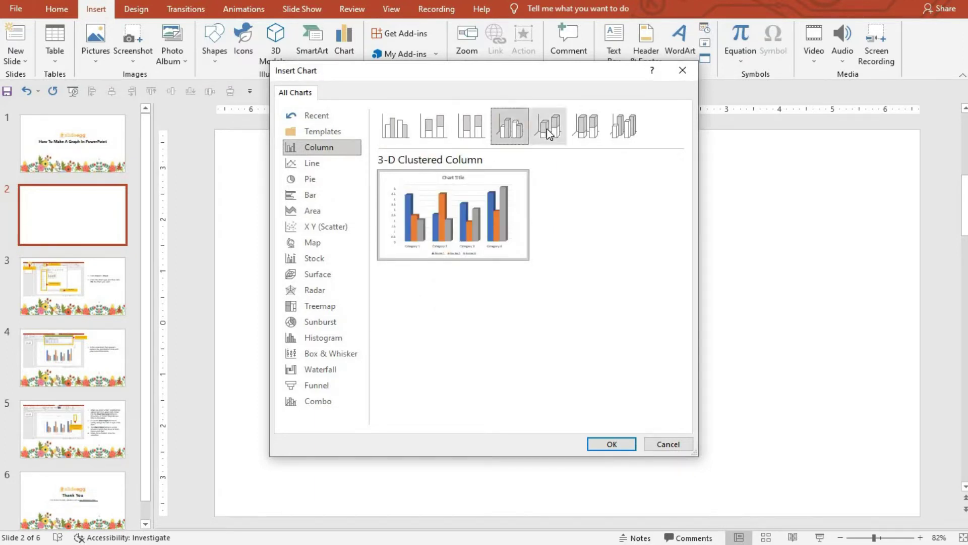
left_click(547, 129)
left_click(585, 126)
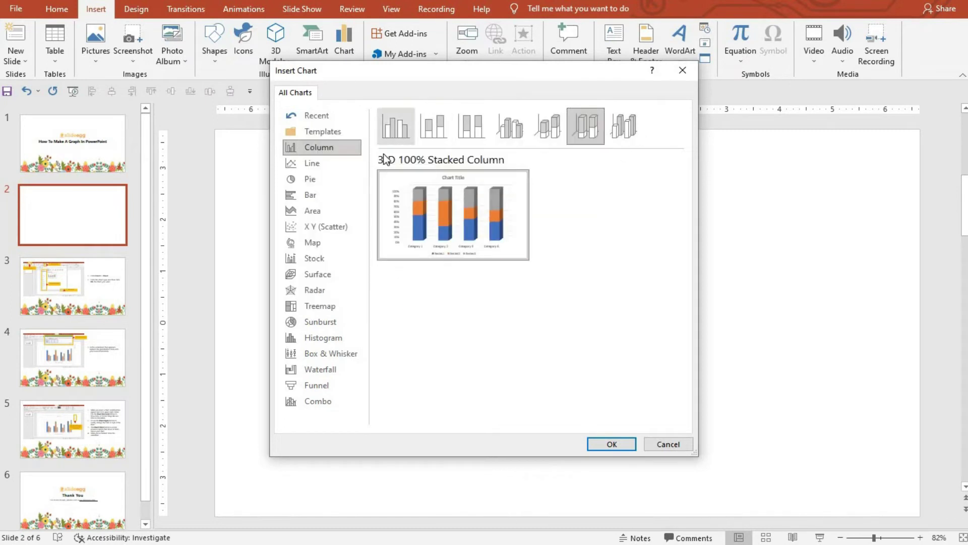
left_click(397, 127)
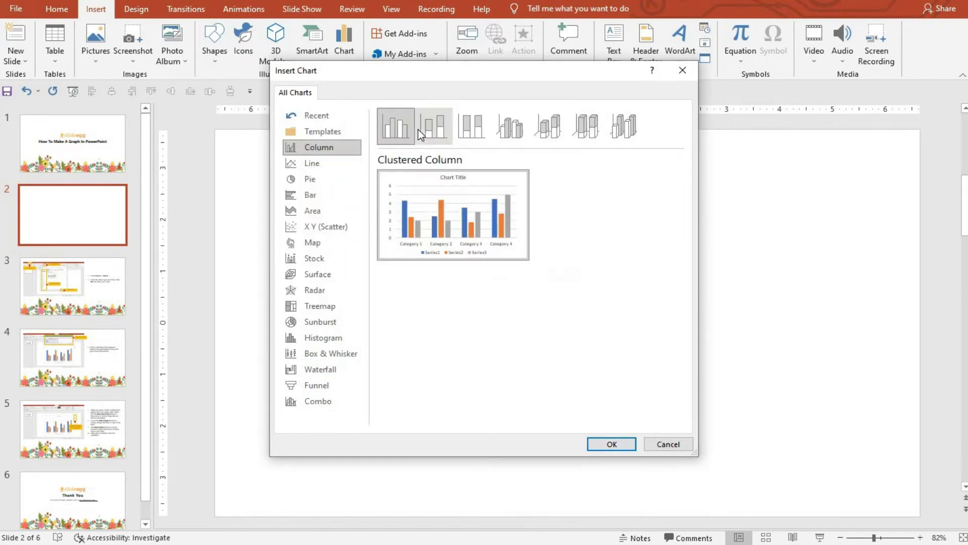
Insert the clustered column chart and name its series Plan, Target and Growth.
left_click(615, 445)
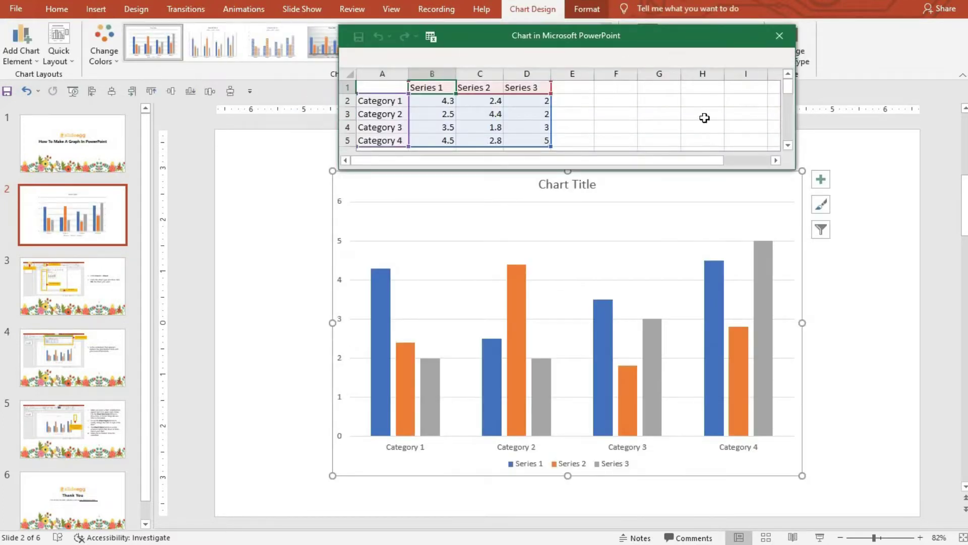
type("Plan")
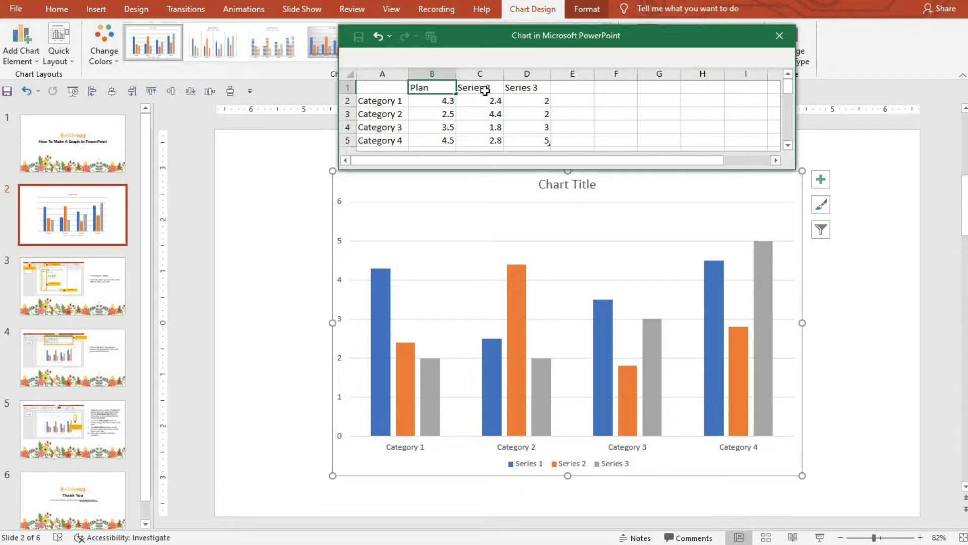
left_click(485, 90)
type("Target")
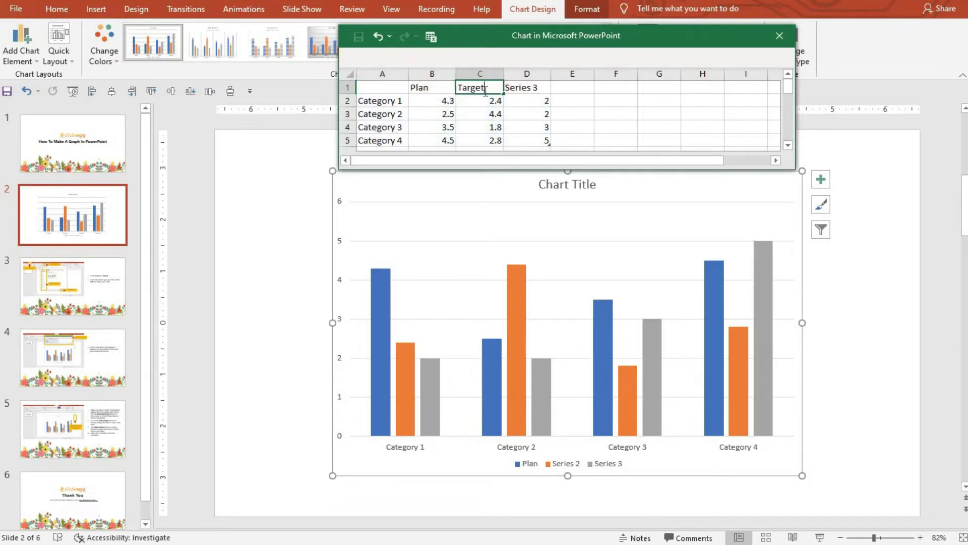
left_click(524, 89)
type("Growth")
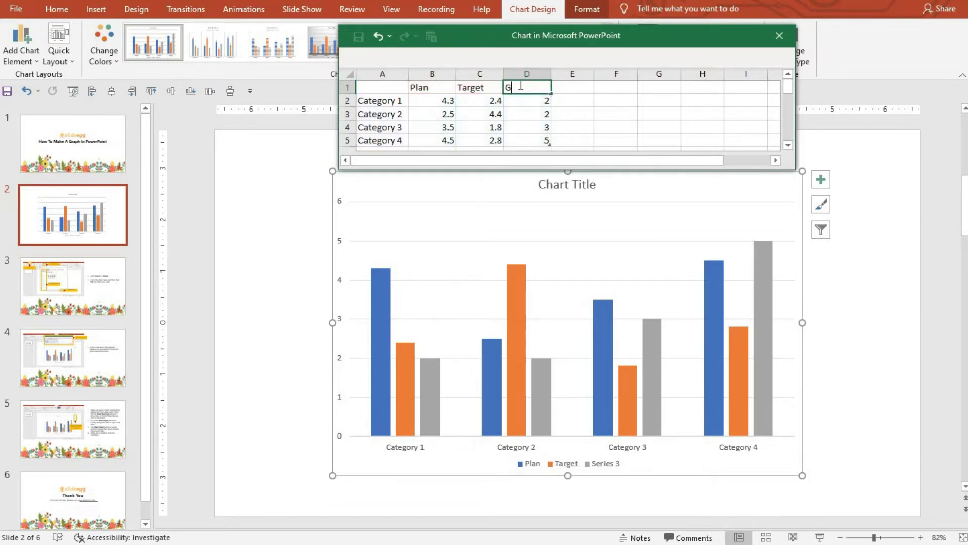
left_click(392, 103)
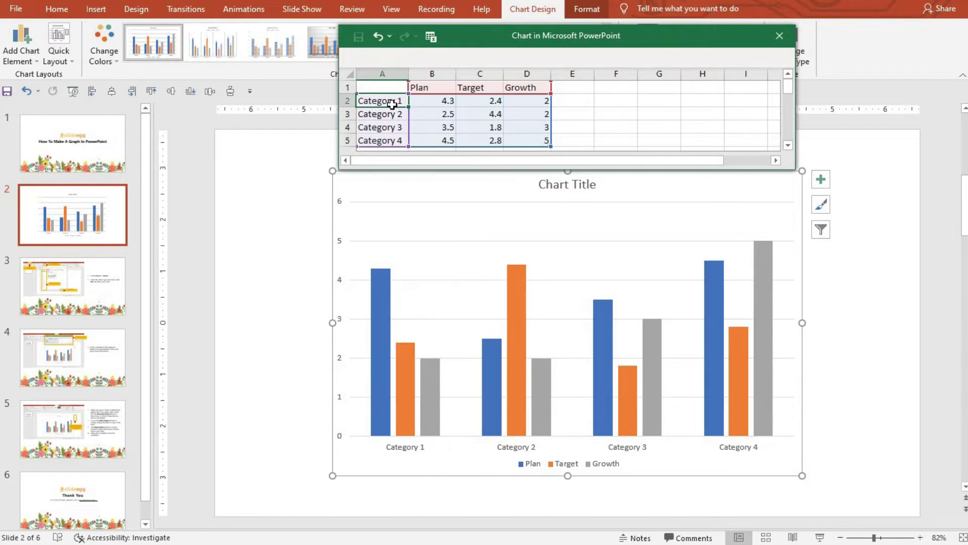
Label the chart categories 2018, 2019, 2020 and 2021.
type("2018")
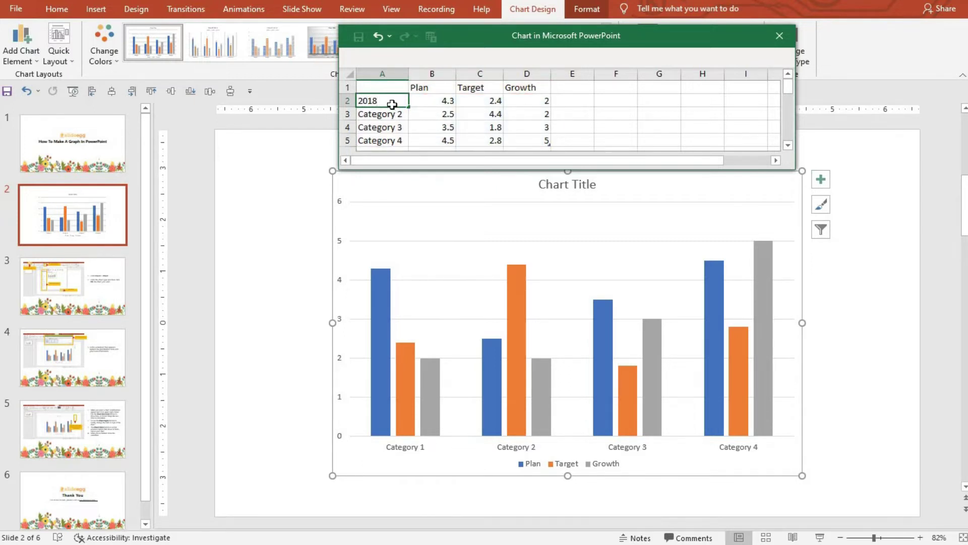
key("Return")
type("2019")
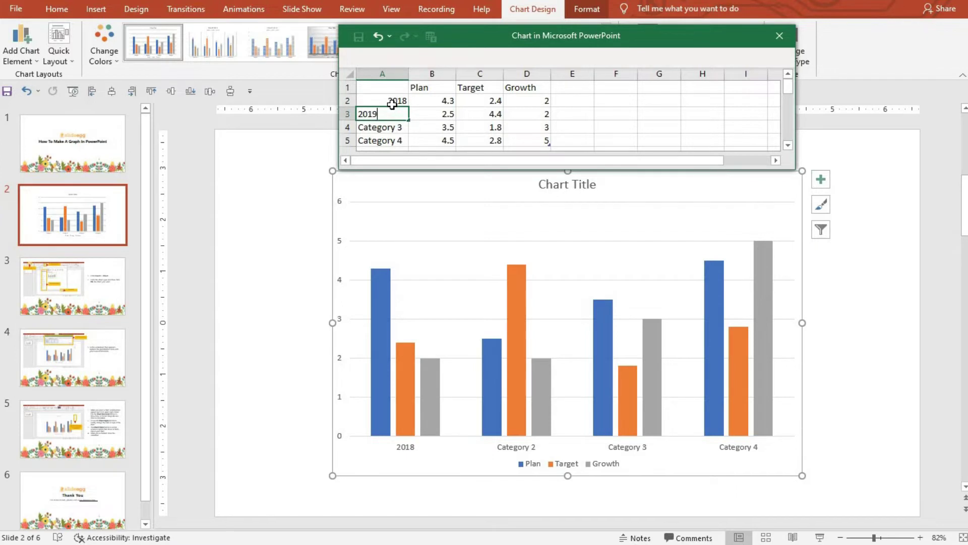
key("Return")
type("2020")
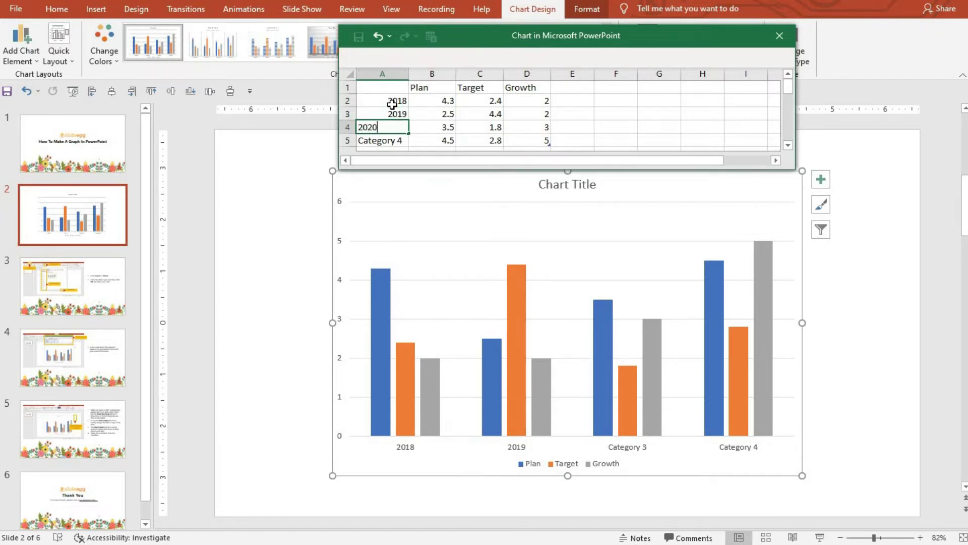
key("Return")
type("2021")
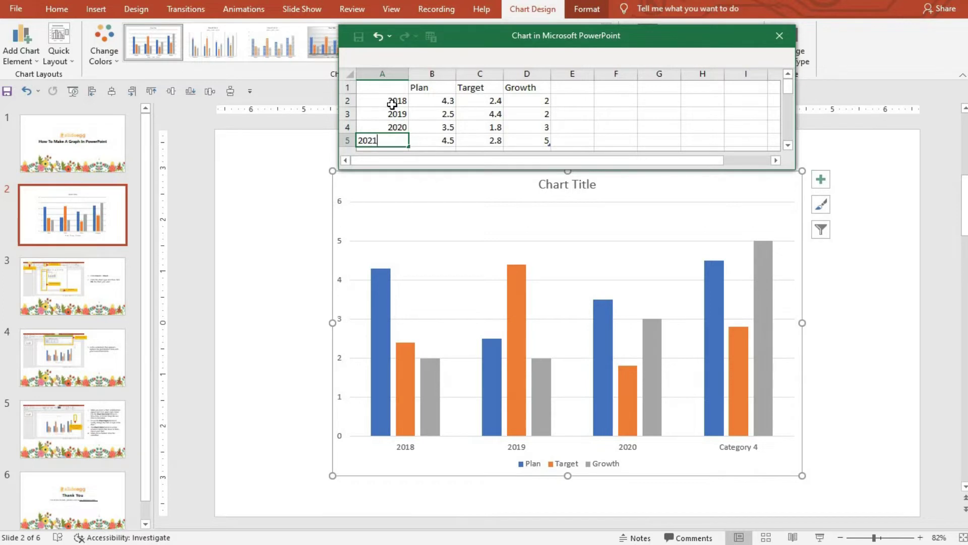
key("Return")
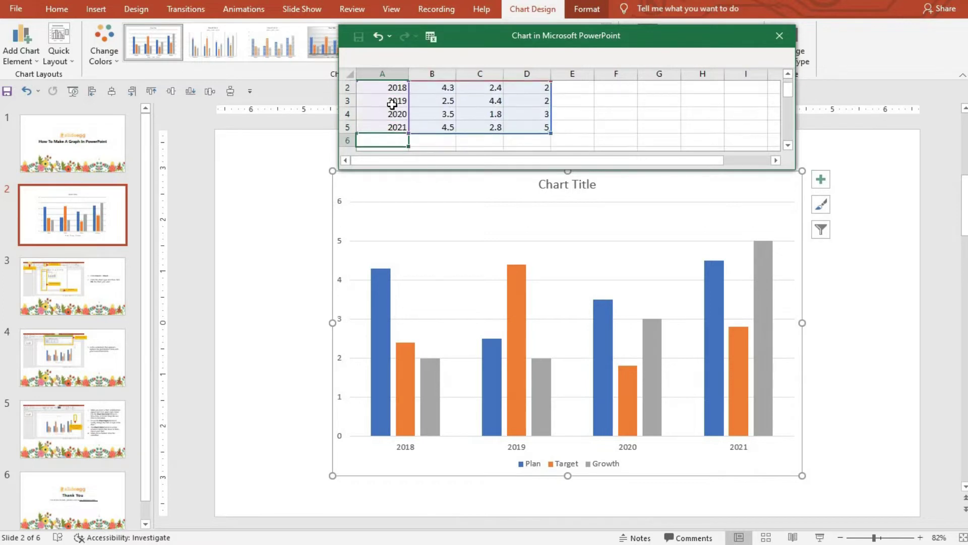
scroll(453, 122, "up", 1)
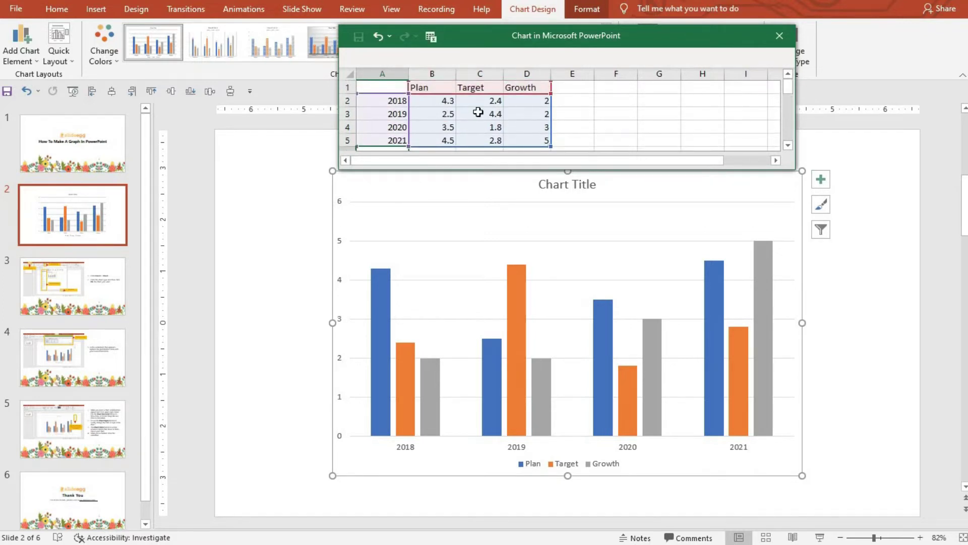
Enter the Plan values 50, 60, 70 and 80 for 2018–2021.
left_click(446, 102)
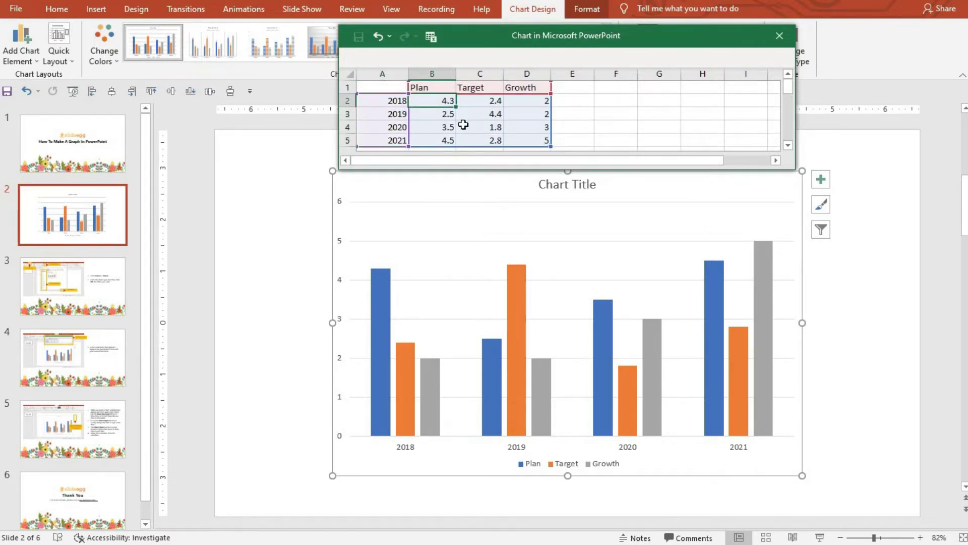
type("50")
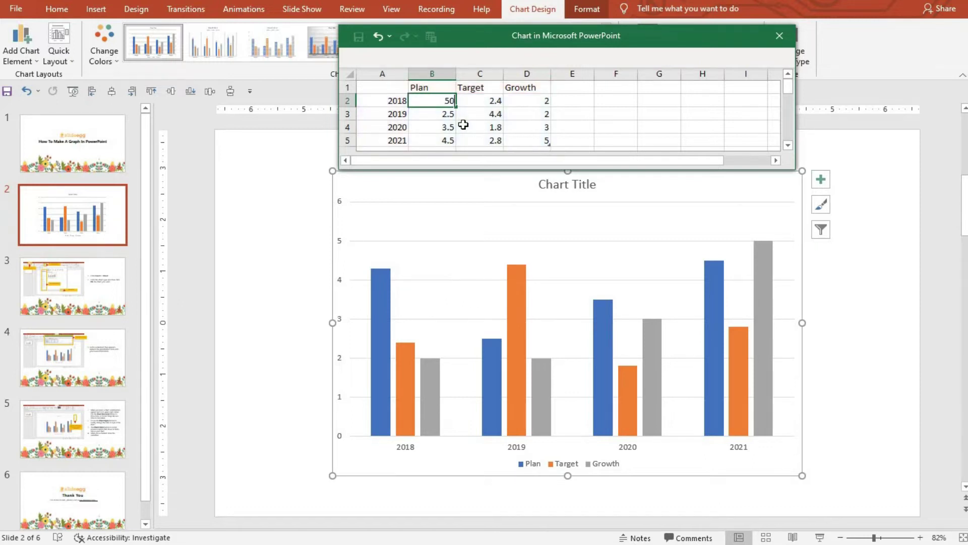
key("Return")
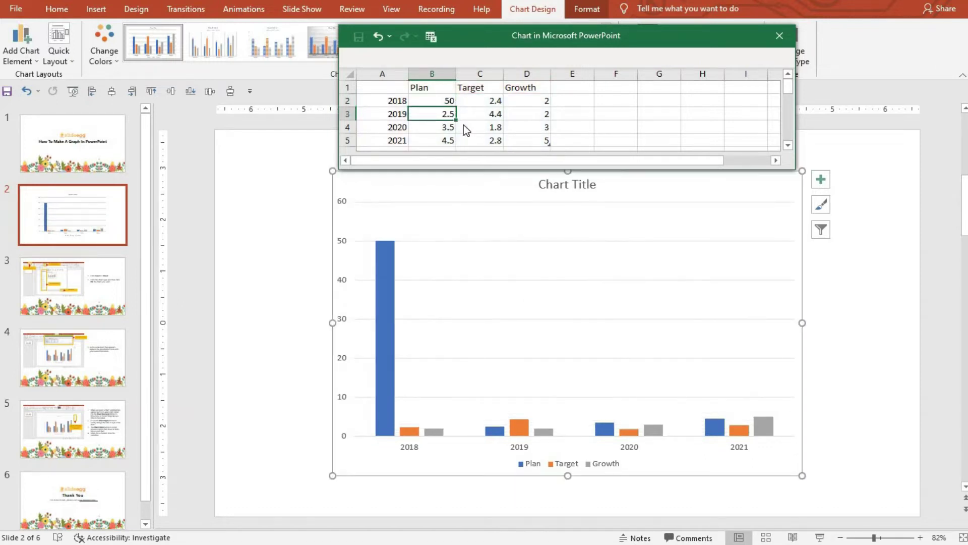
type("60")
key("Return")
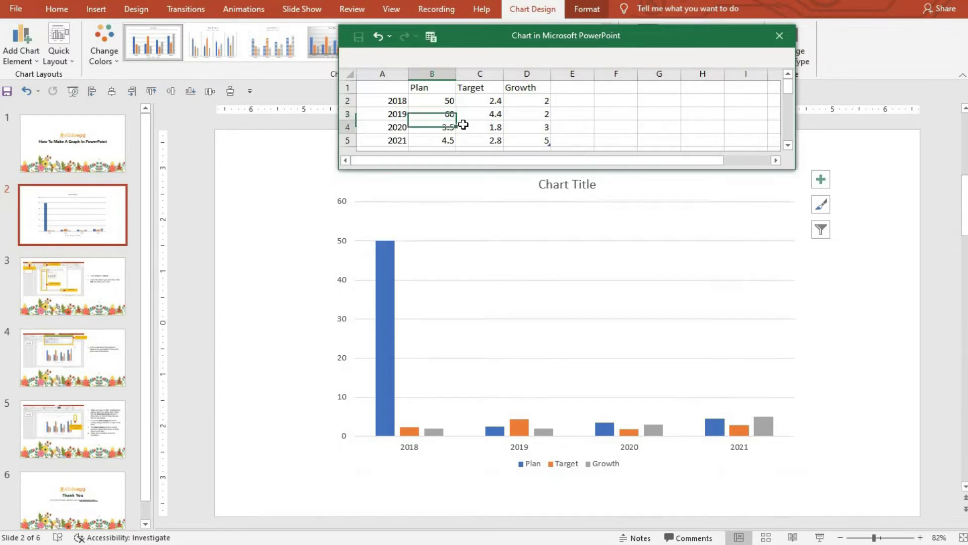
type("70")
key("Return")
type("80")
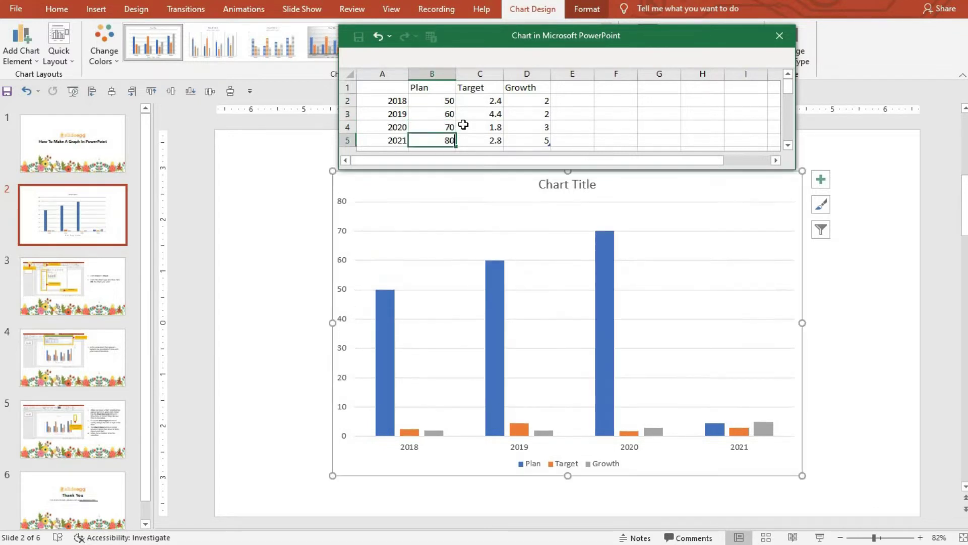
left_click(476, 99)
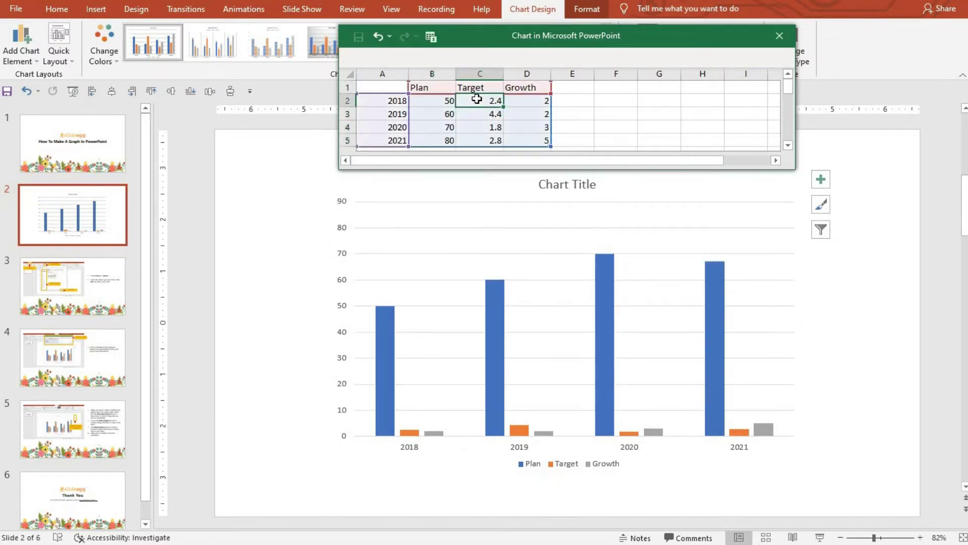
Enter the Target values 60, 65, 65 and 65.
type("60")
key("Return")
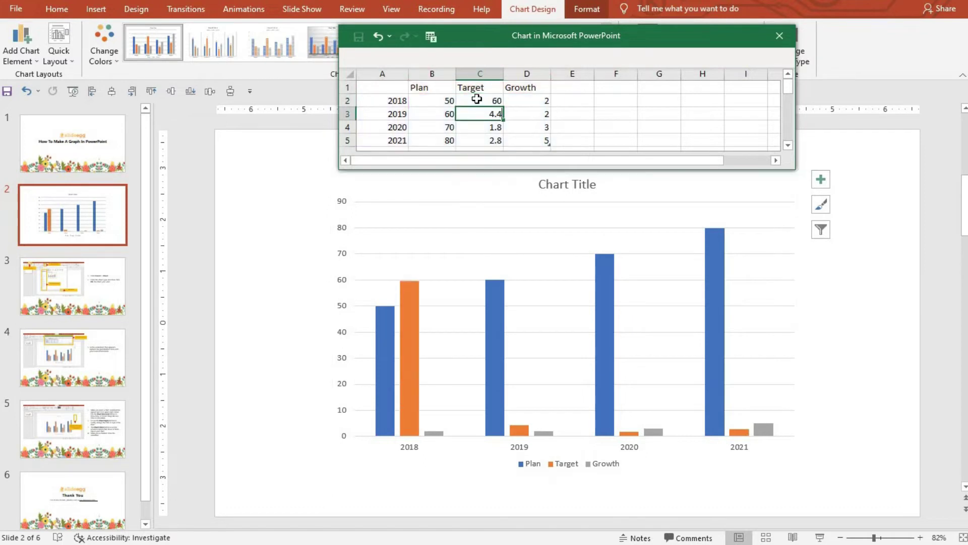
type("65")
key("Return")
type("65")
key("Return")
type("65")
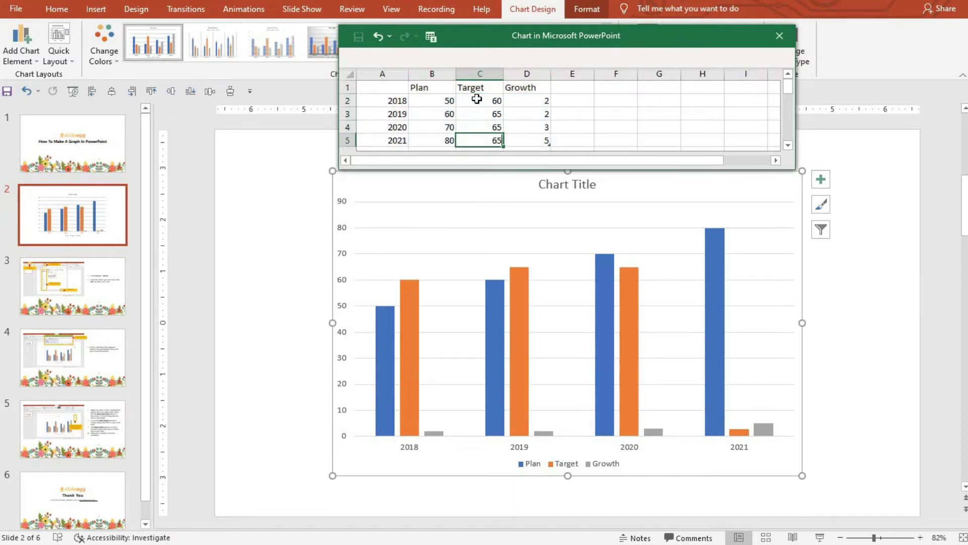
left_click(530, 100)
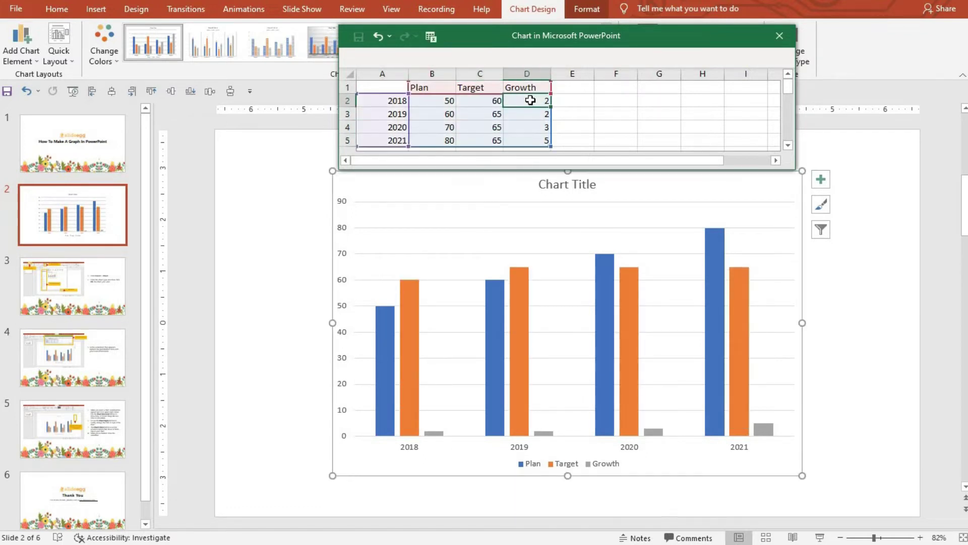
Enter the Growth values 85, 75, 75 and 89, then close the data sheet.
type("85")
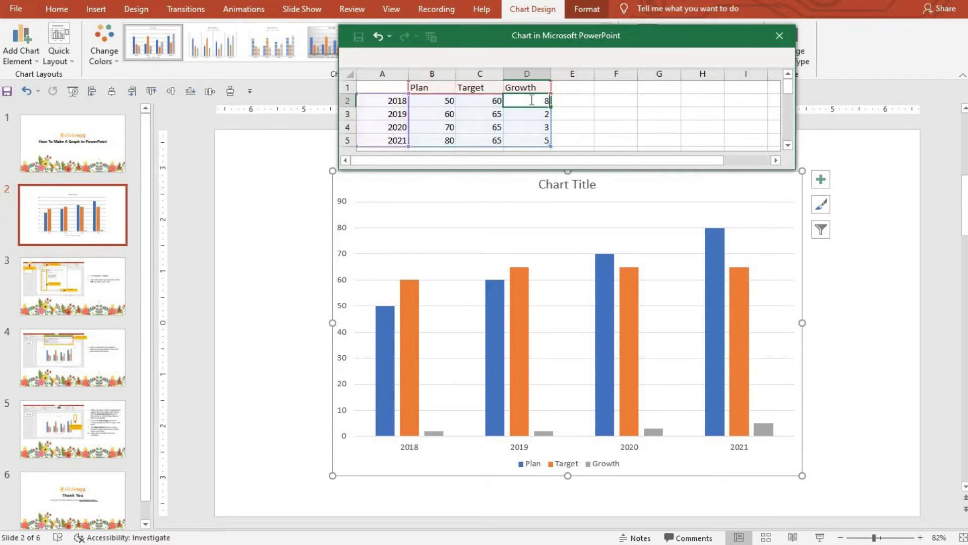
key("Return")
key("Return")
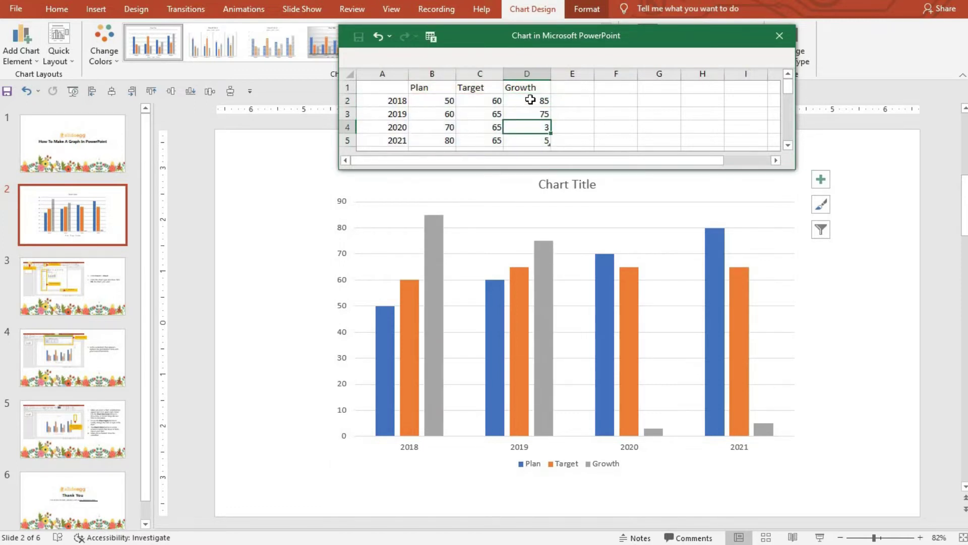
type("75")
key("Return")
type("89")
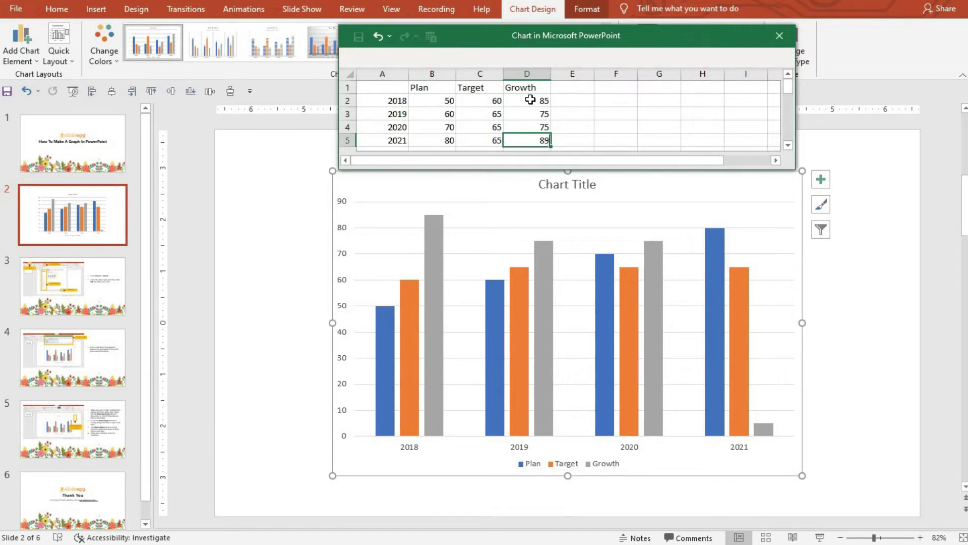
key("Return")
left_click(696, 298)
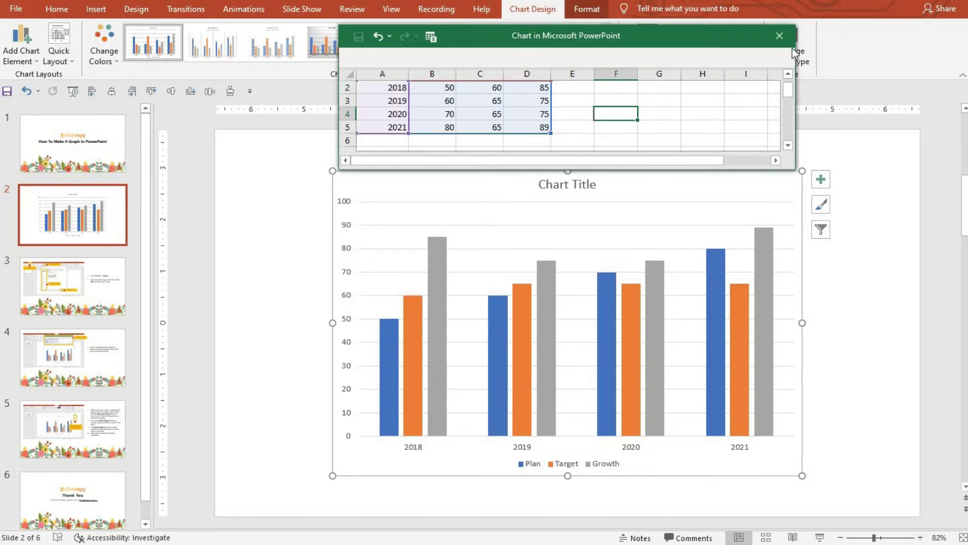
left_click(779, 37)
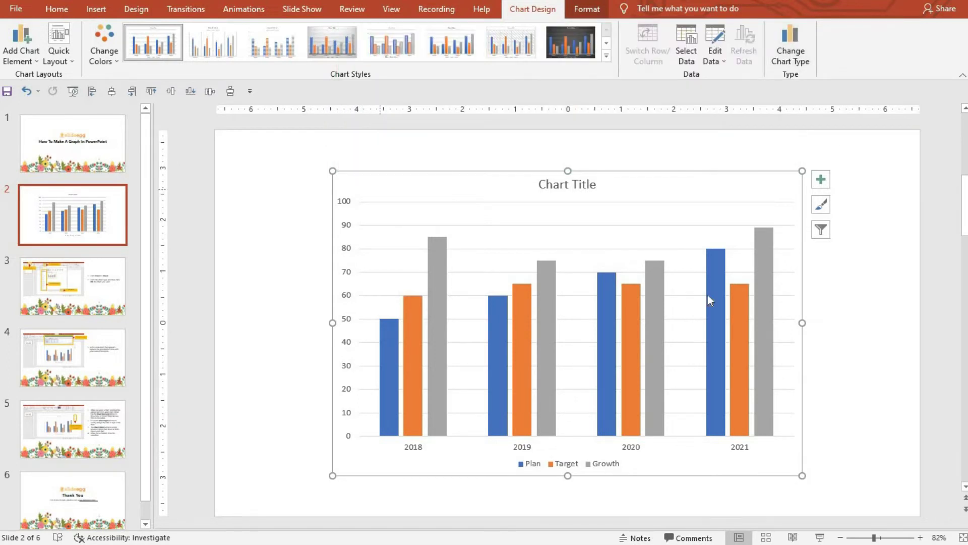
Replace the default Chart Title text with 'Sales'.
left_click(564, 191)
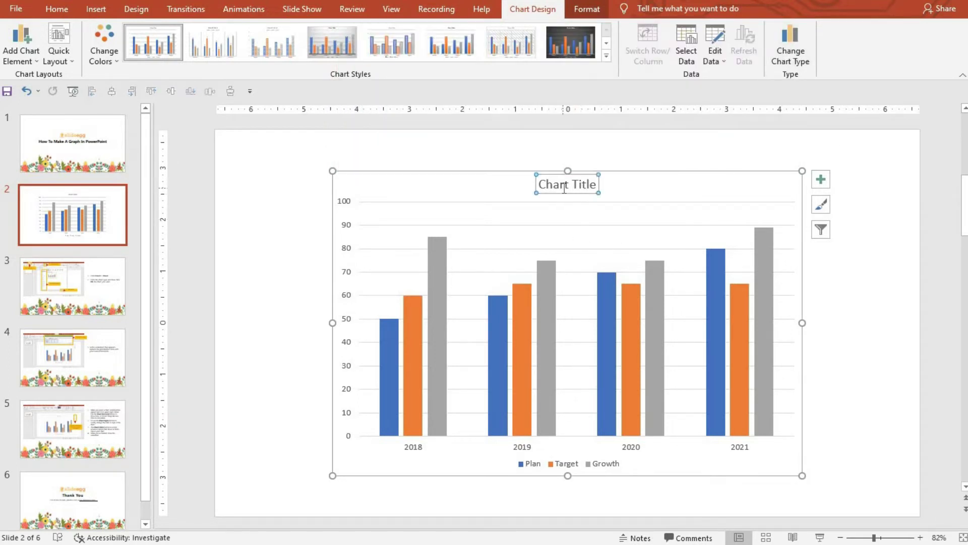
double_click(563, 191)
triple_click(585, 191)
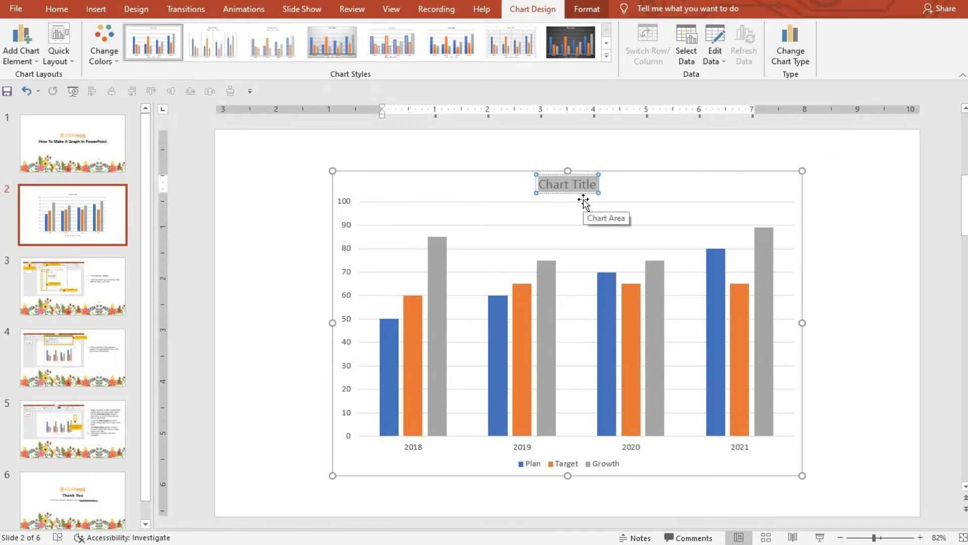
type("Sales")
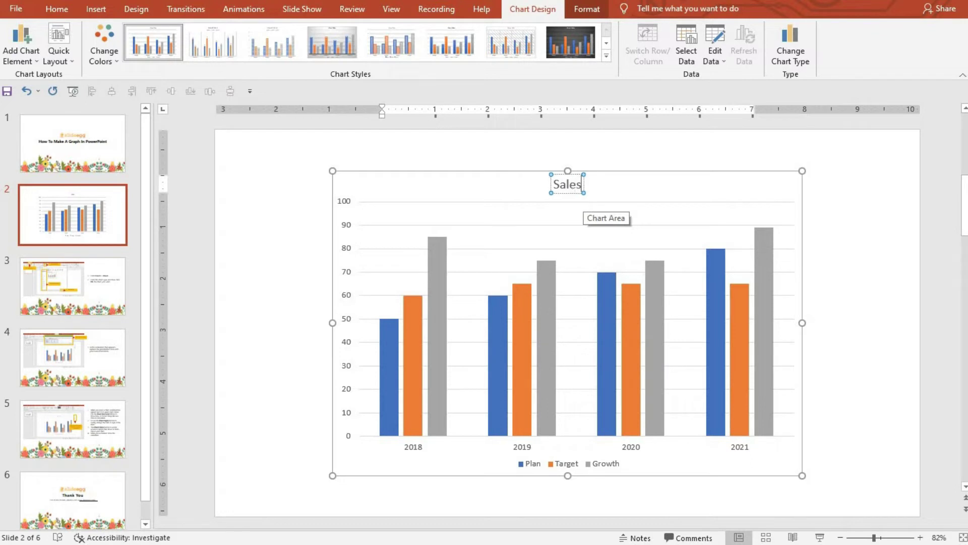
left_click(889, 296)
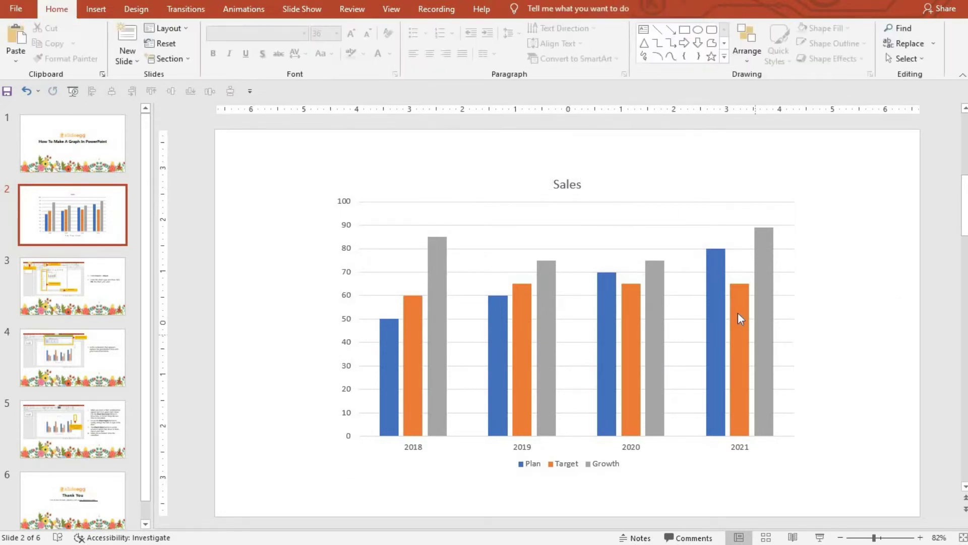
left_click(737, 315)
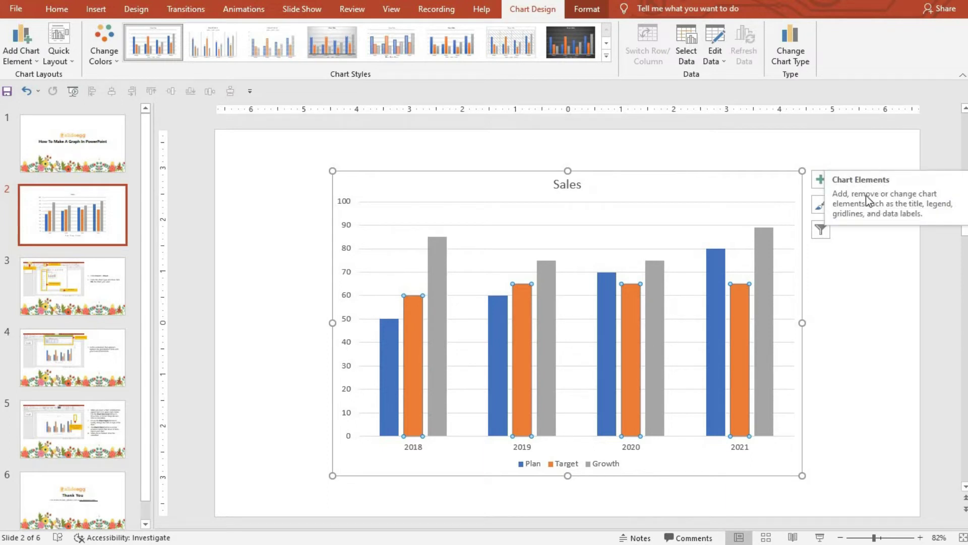
Turn off the chart's gridlines while leaving both axes visible.
left_click(821, 181)
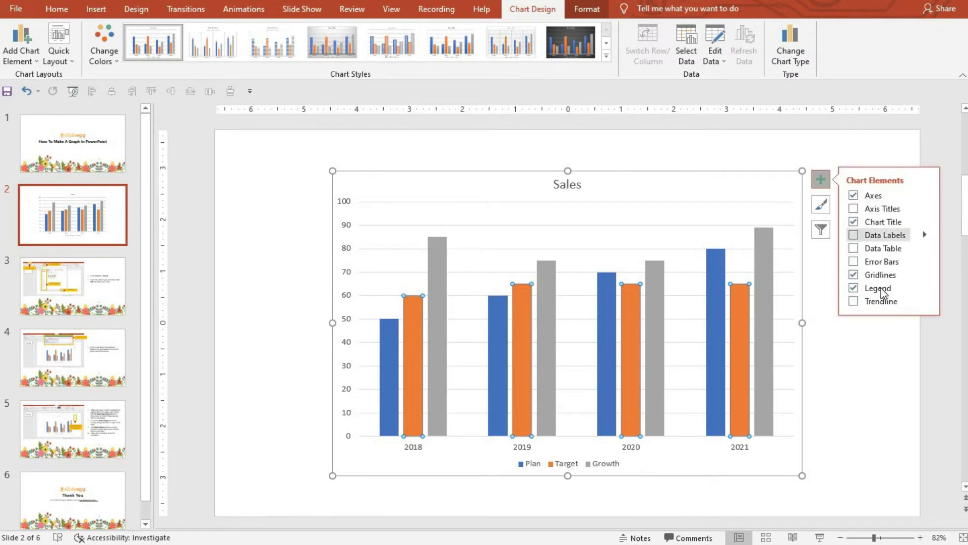
left_click(854, 195)
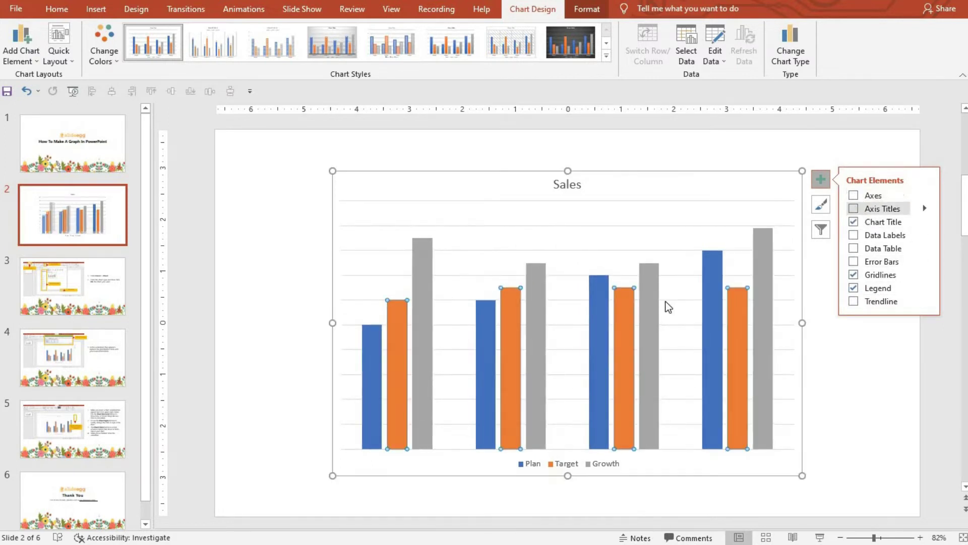
left_click(854, 196)
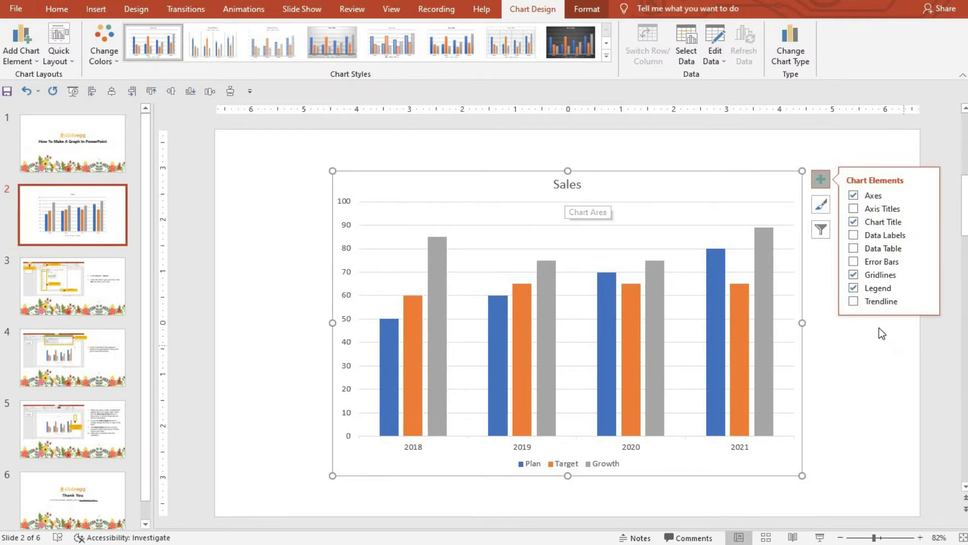
left_click(853, 275)
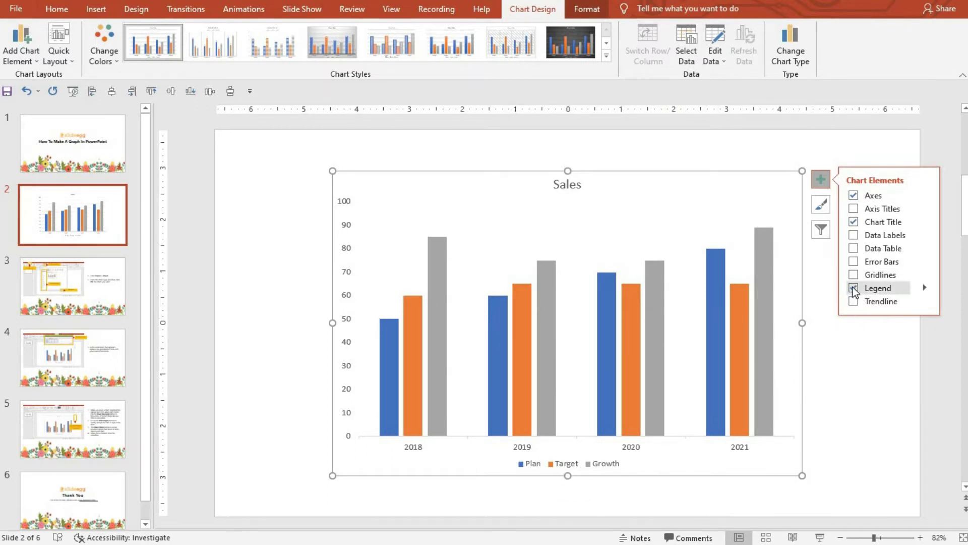
Add a data table and value data labels to the chart, keeping the legend.
left_click(854, 288)
left_click(853, 288)
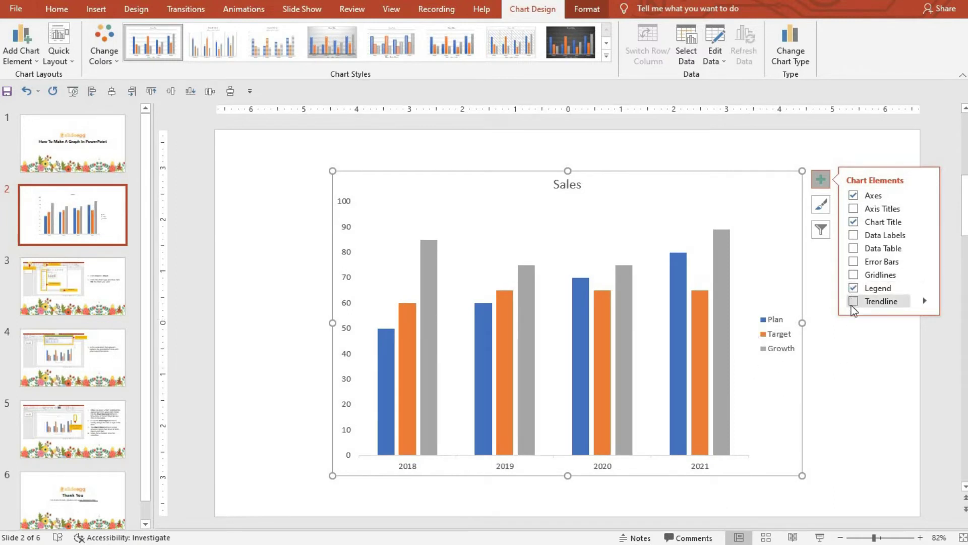
left_click(854, 248)
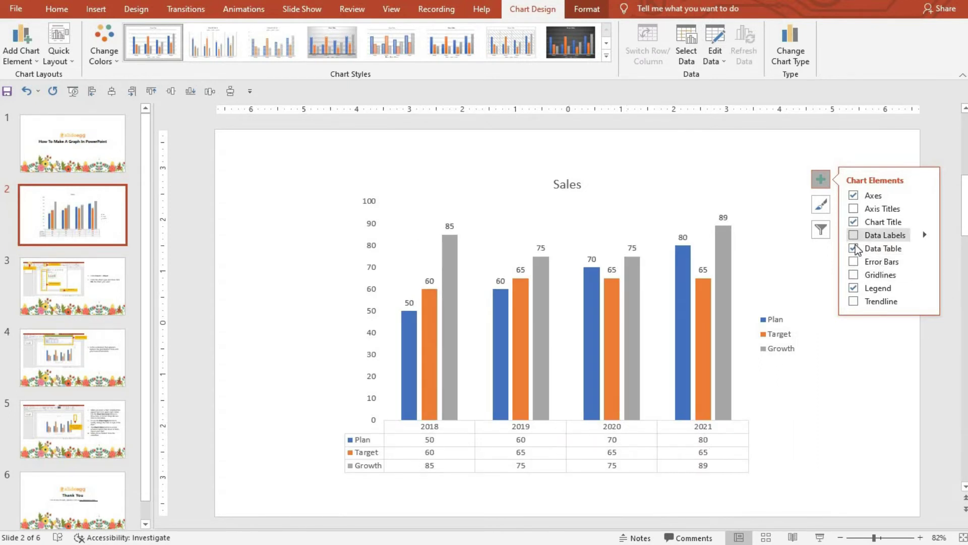
left_click(854, 235)
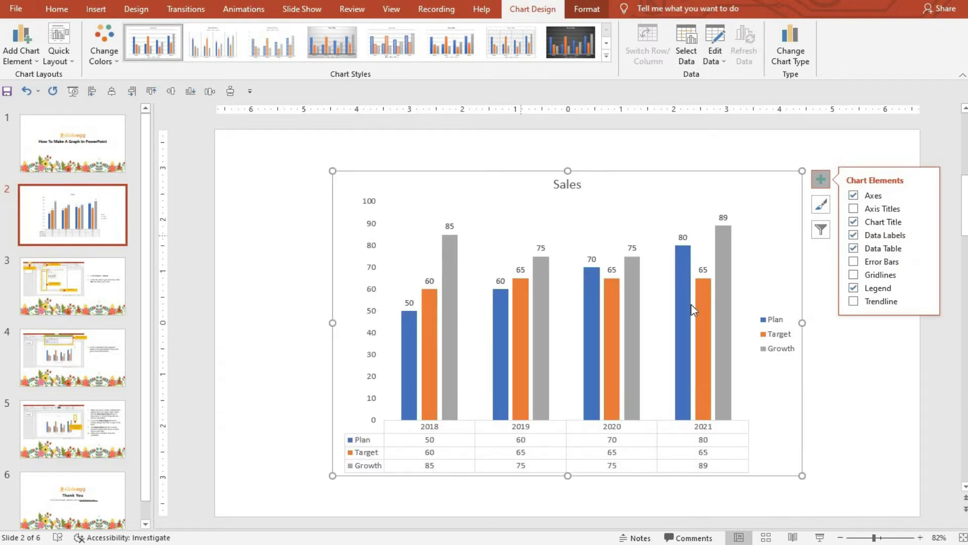
Add a linear trendline for the Target series, leaving no error bars.
left_click(853, 262)
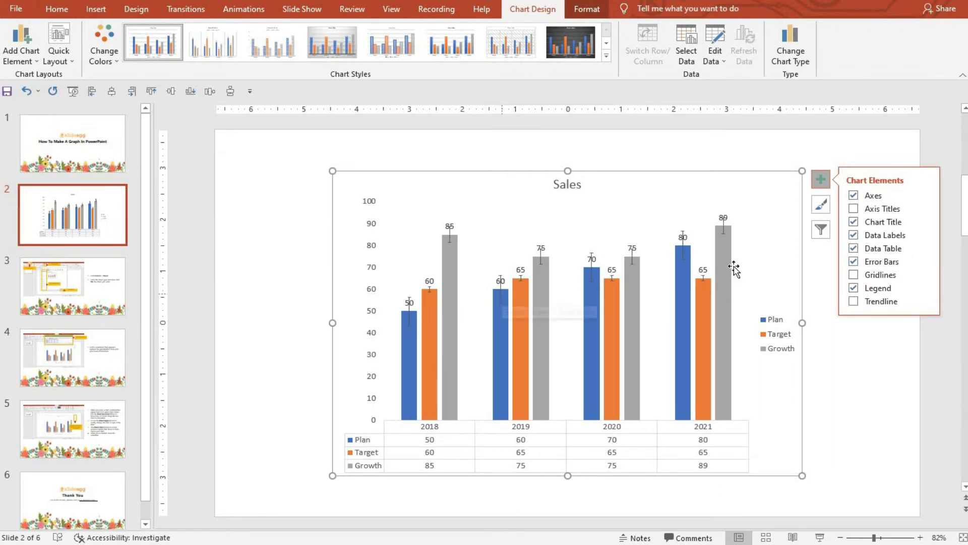
left_click(853, 262)
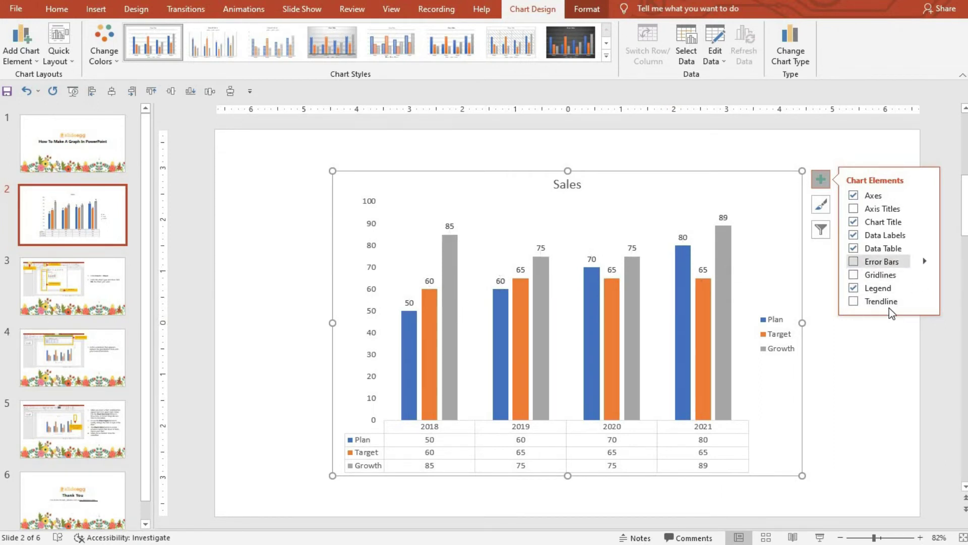
left_click(854, 302)
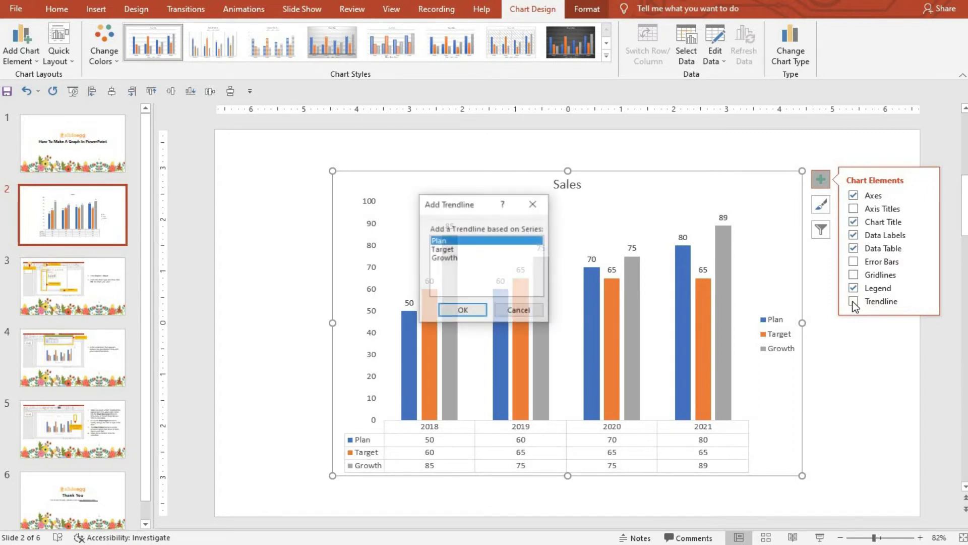
left_click(453, 249)
left_click(459, 310)
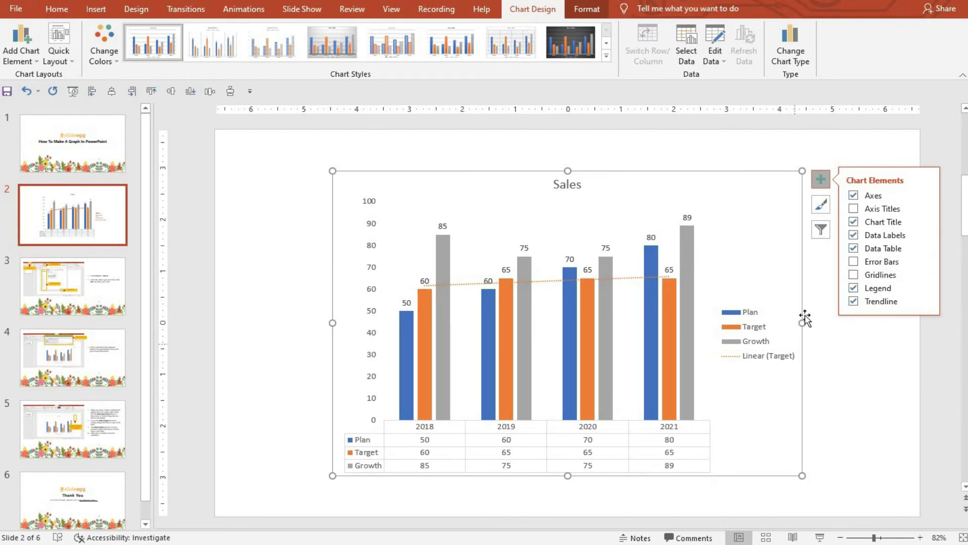
left_click(821, 389)
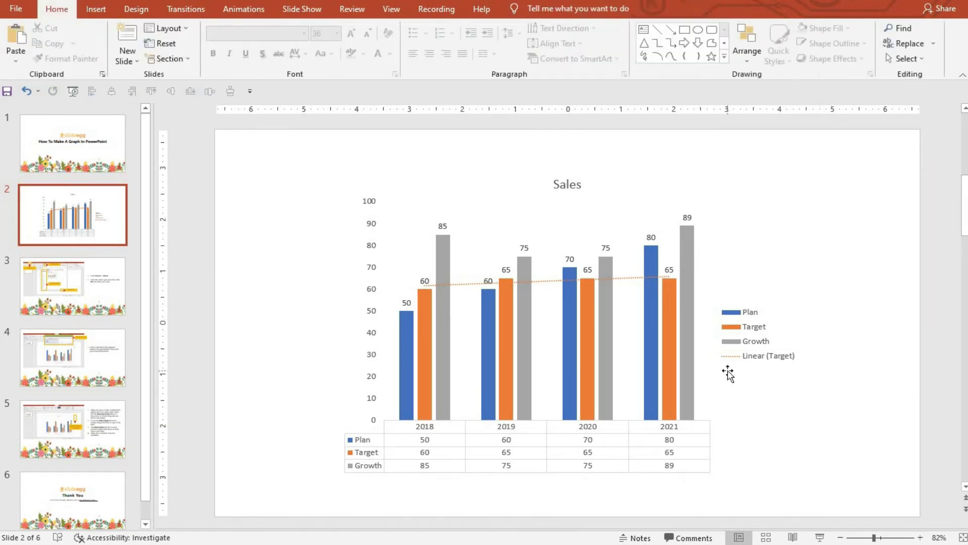
left_click(727, 371)
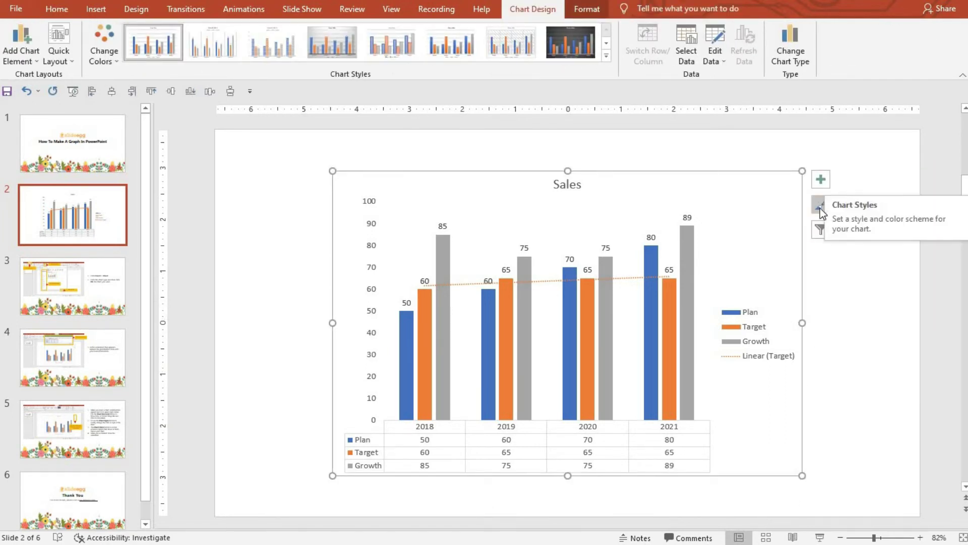
Apply chart Style 7 with its hatched plot area to the Sales chart.
left_click(820, 205)
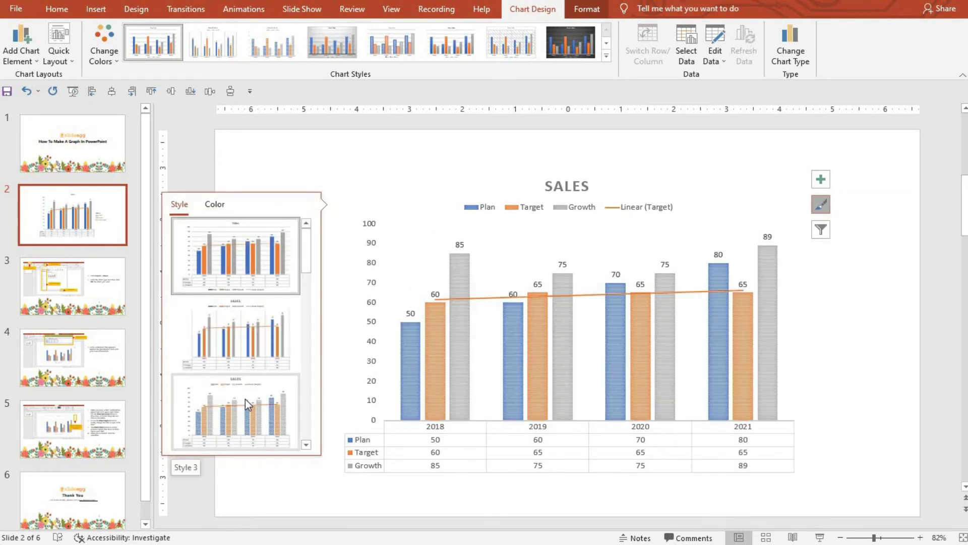
scroll(245, 418, "down", 2)
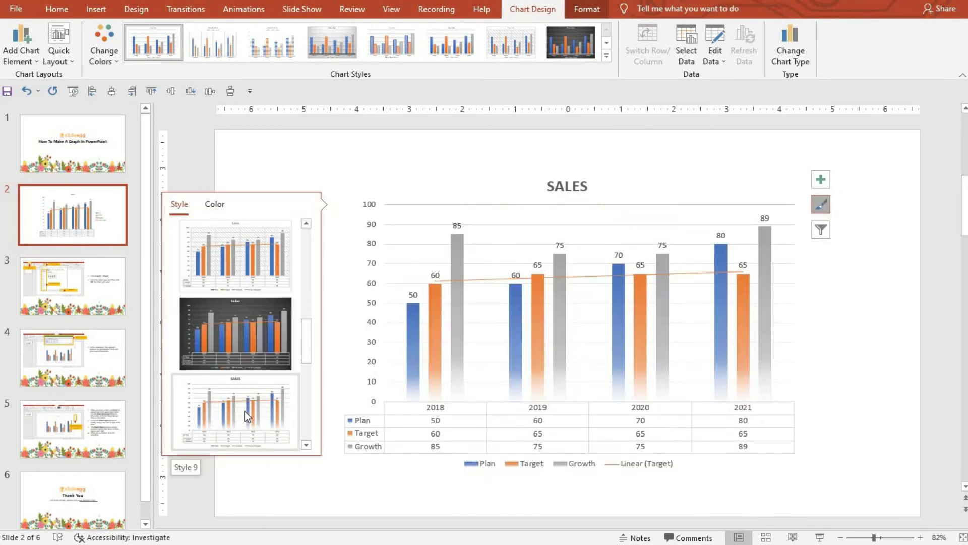
scroll(244, 410, "down", 1)
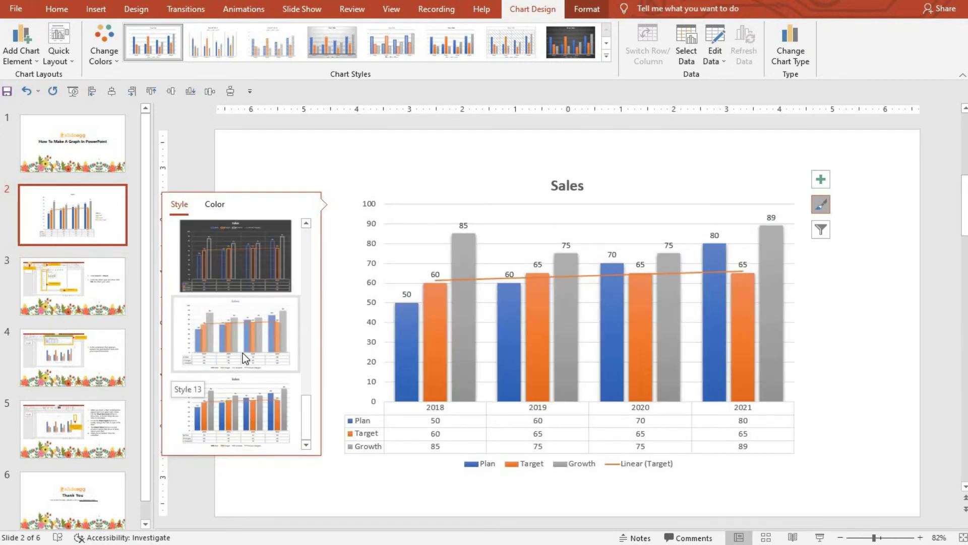
scroll(243, 262, "up", 2)
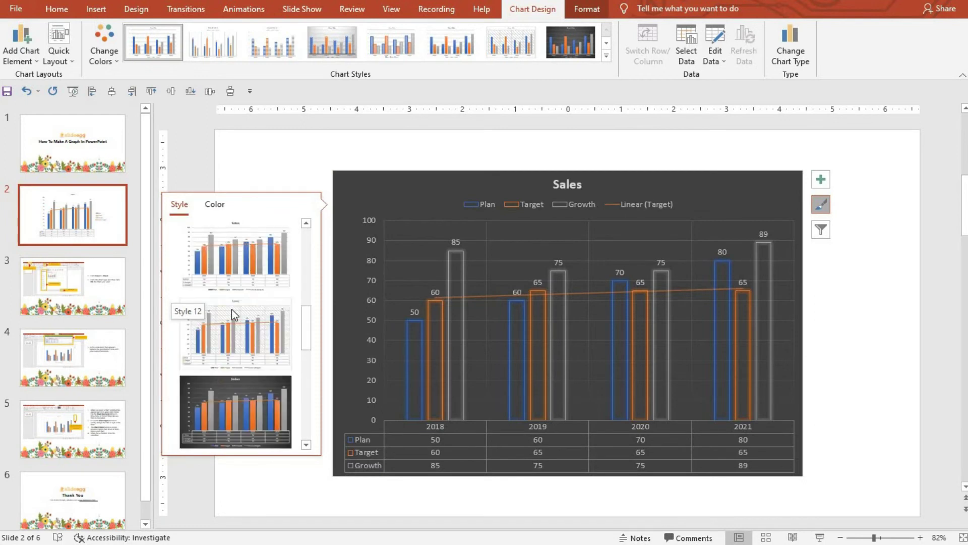
scroll(233, 341, "up", 2)
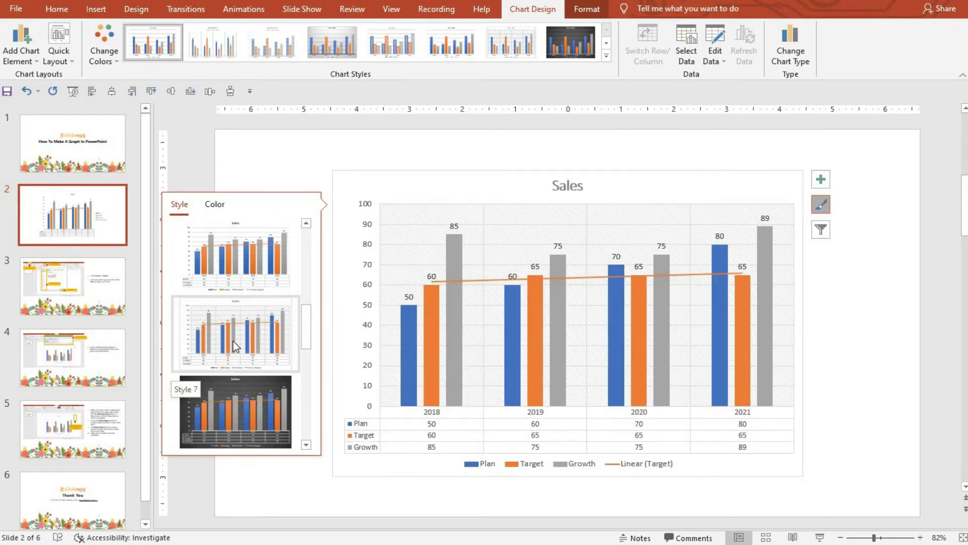
left_click(233, 341)
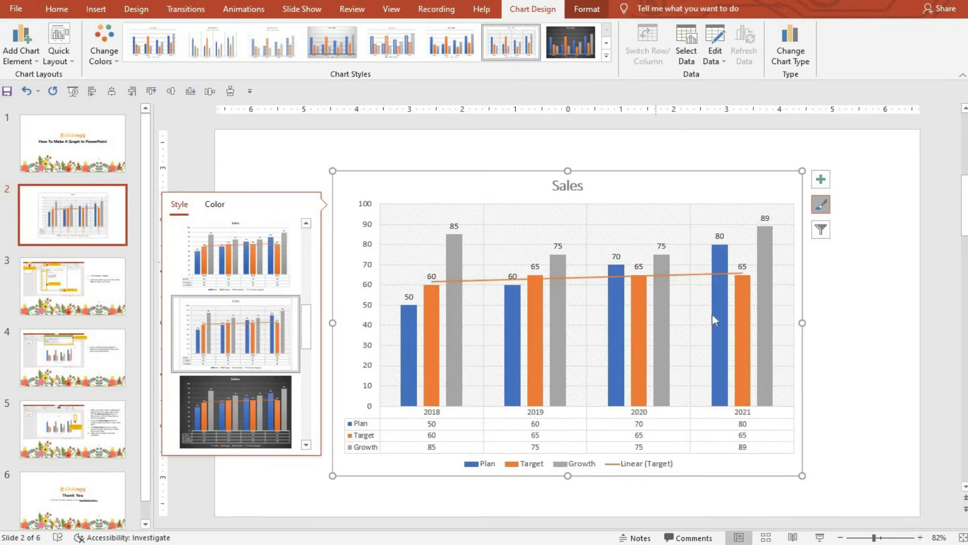
left_click(841, 316)
left_click(767, 302)
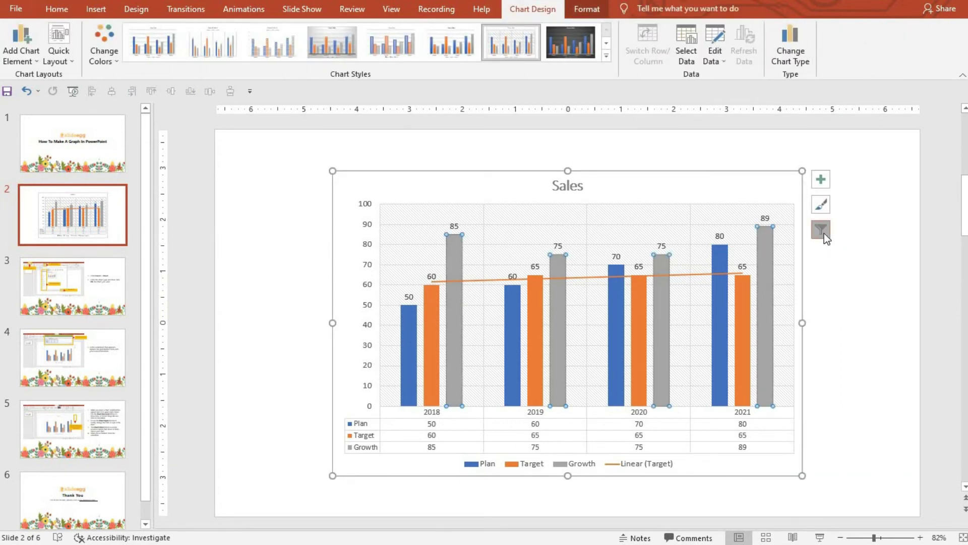
left_click(821, 230)
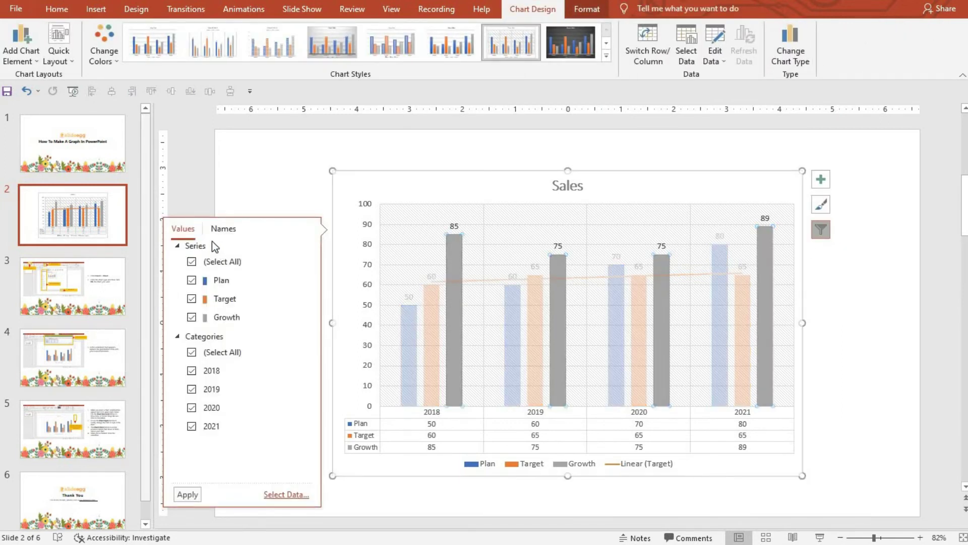
left_click(192, 372)
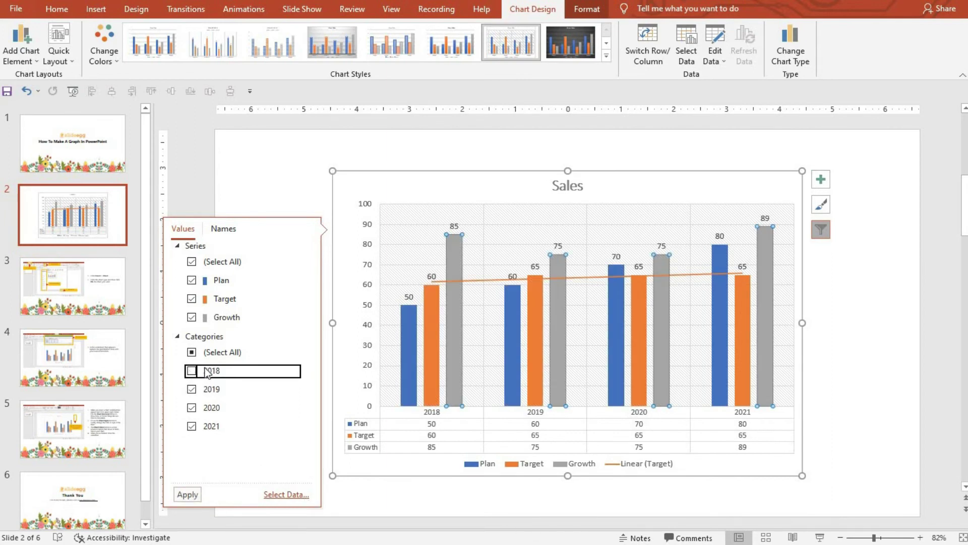
left_click(188, 497)
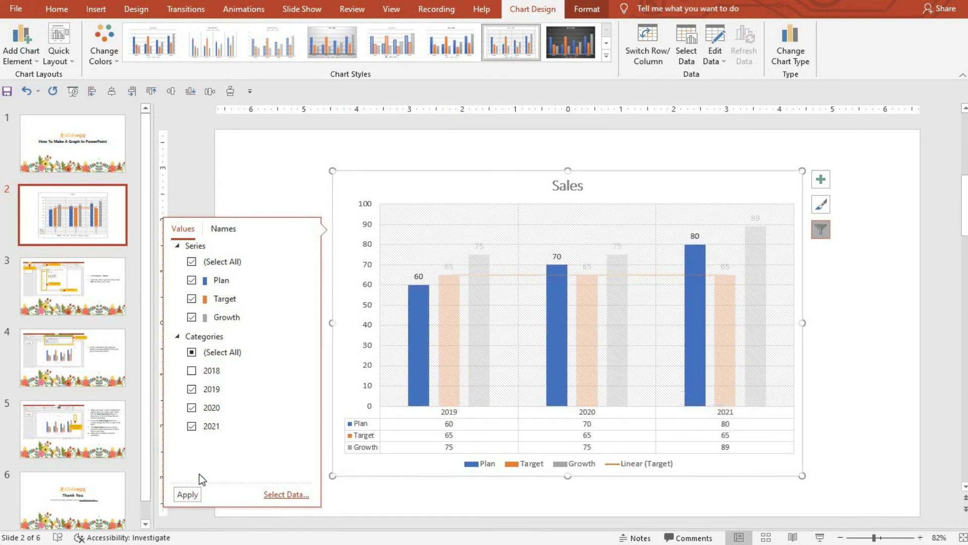
left_click(192, 371)
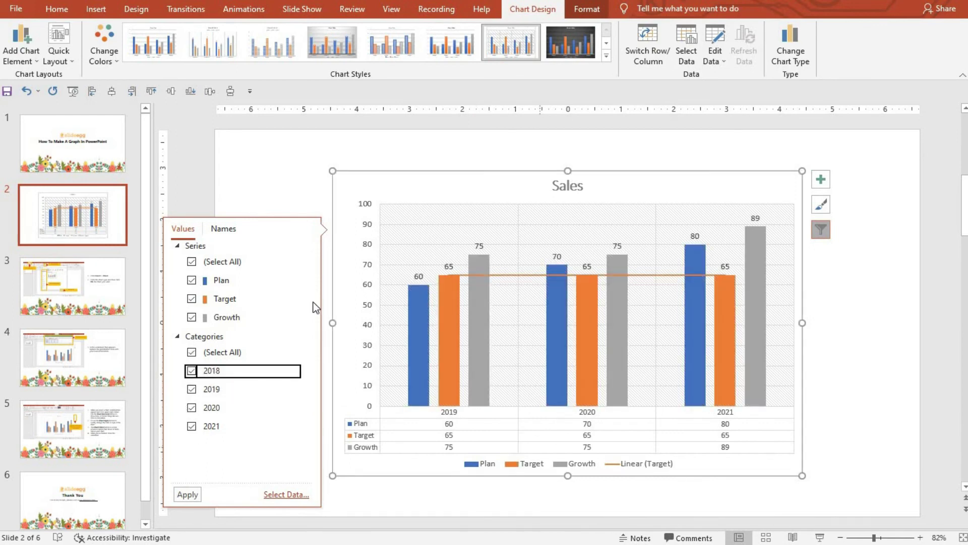
left_click(191, 352)
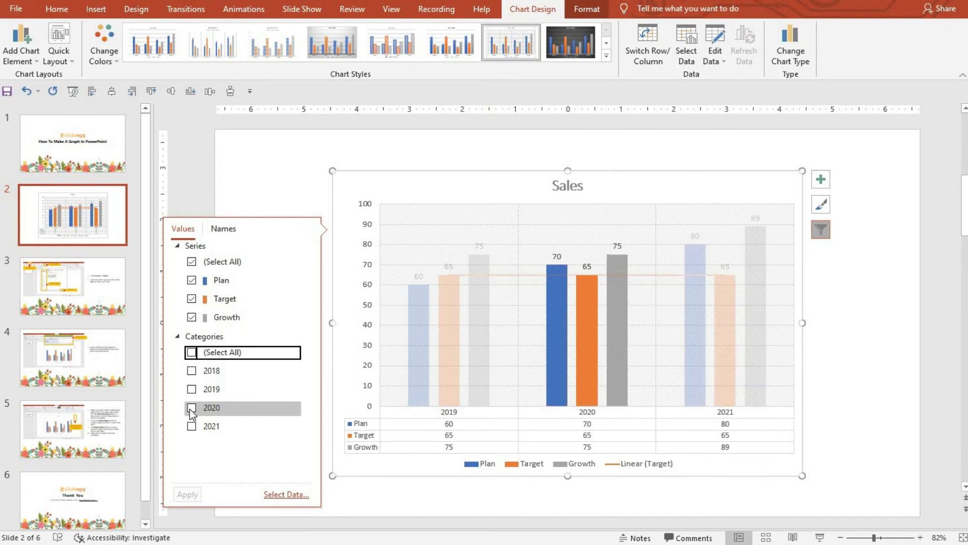
left_click(192, 407)
left_click(188, 495)
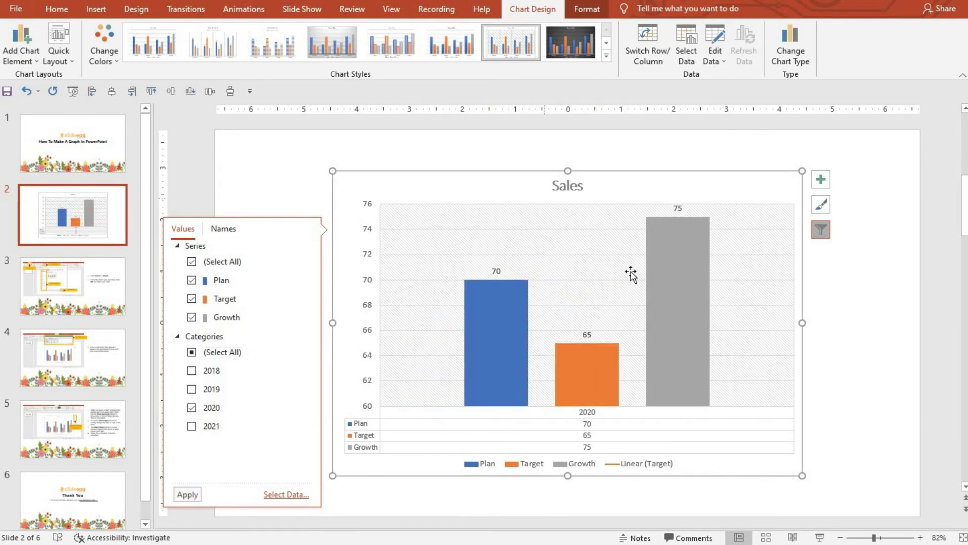
left_click(191, 352)
left_click(190, 353)
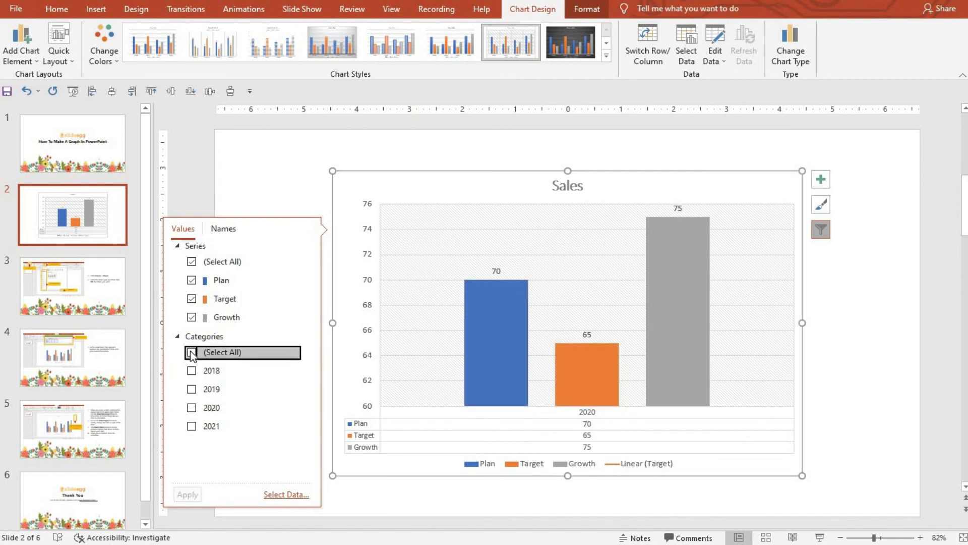
left_click(188, 495)
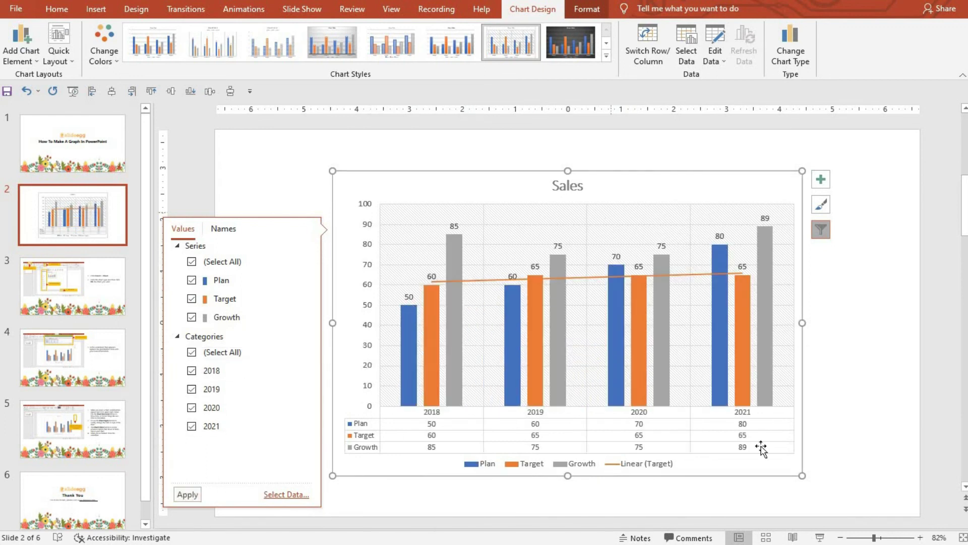